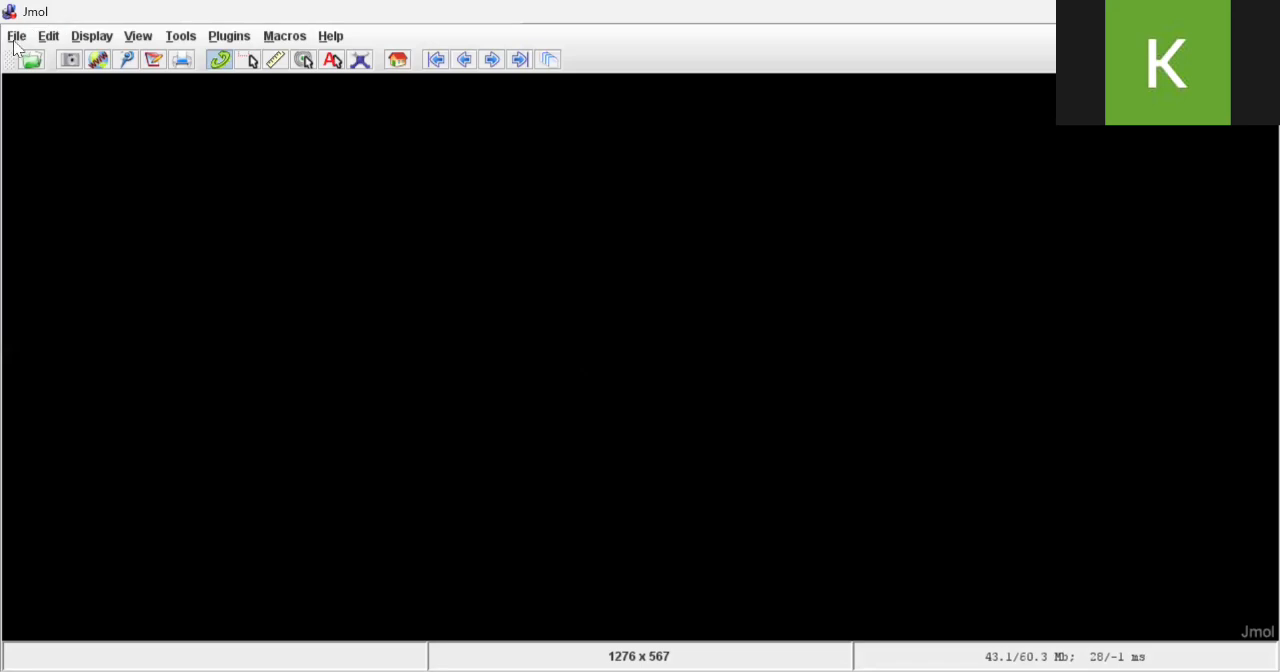
pyautogui.click(17, 37)
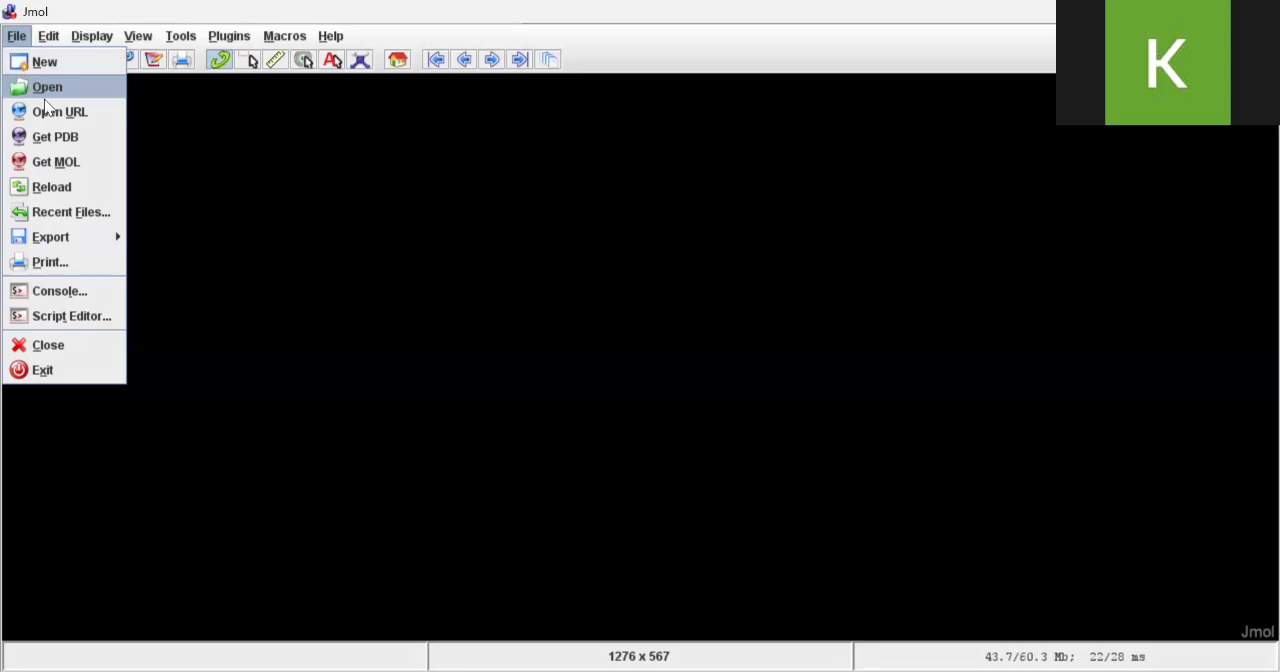
pyautogui.click(36, 243)
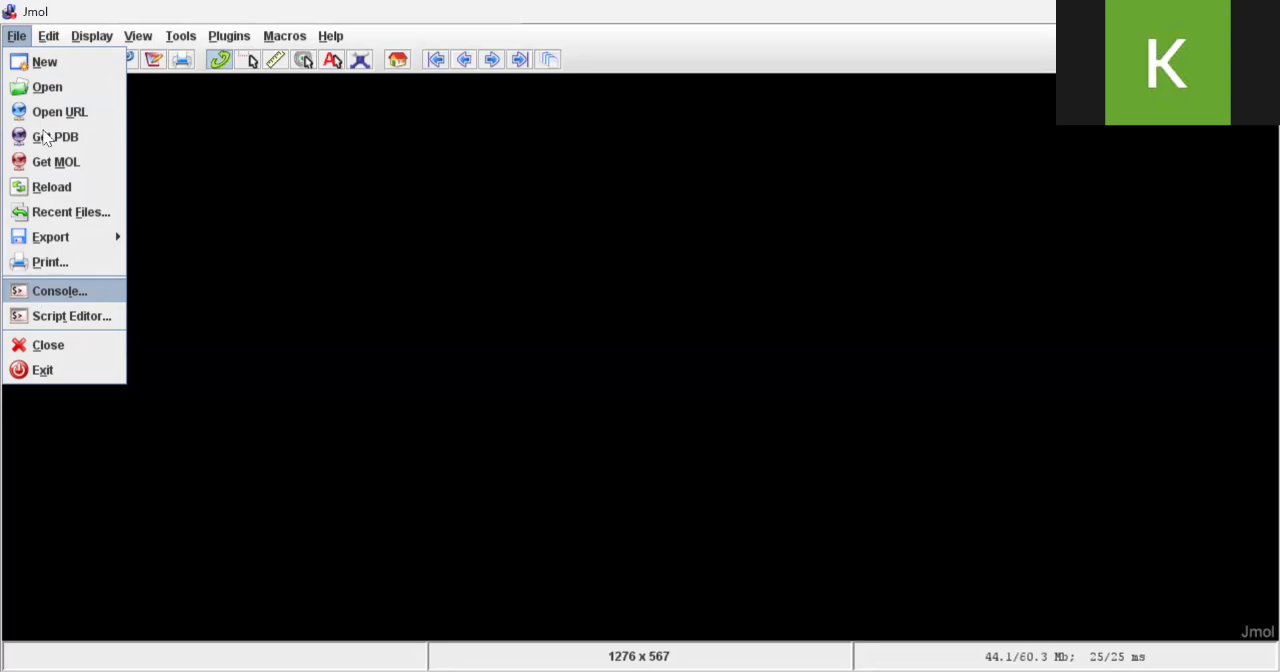
pyautogui.moveTo(47, 37)
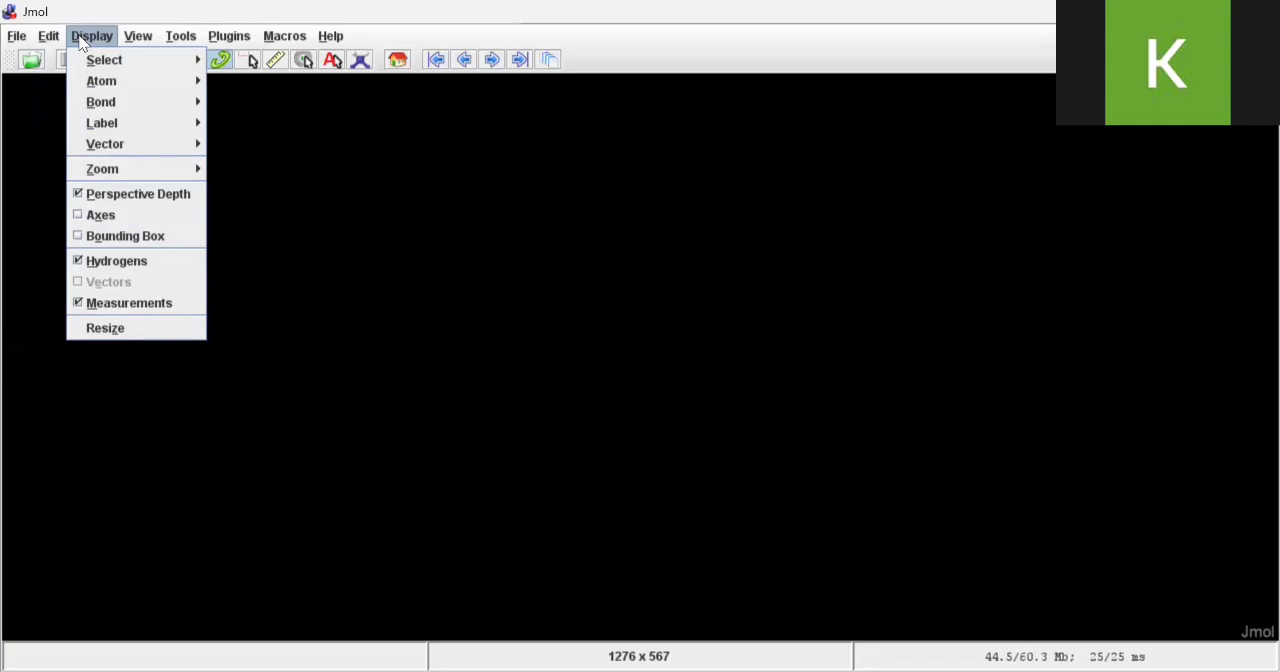
pyautogui.click(140, 37)
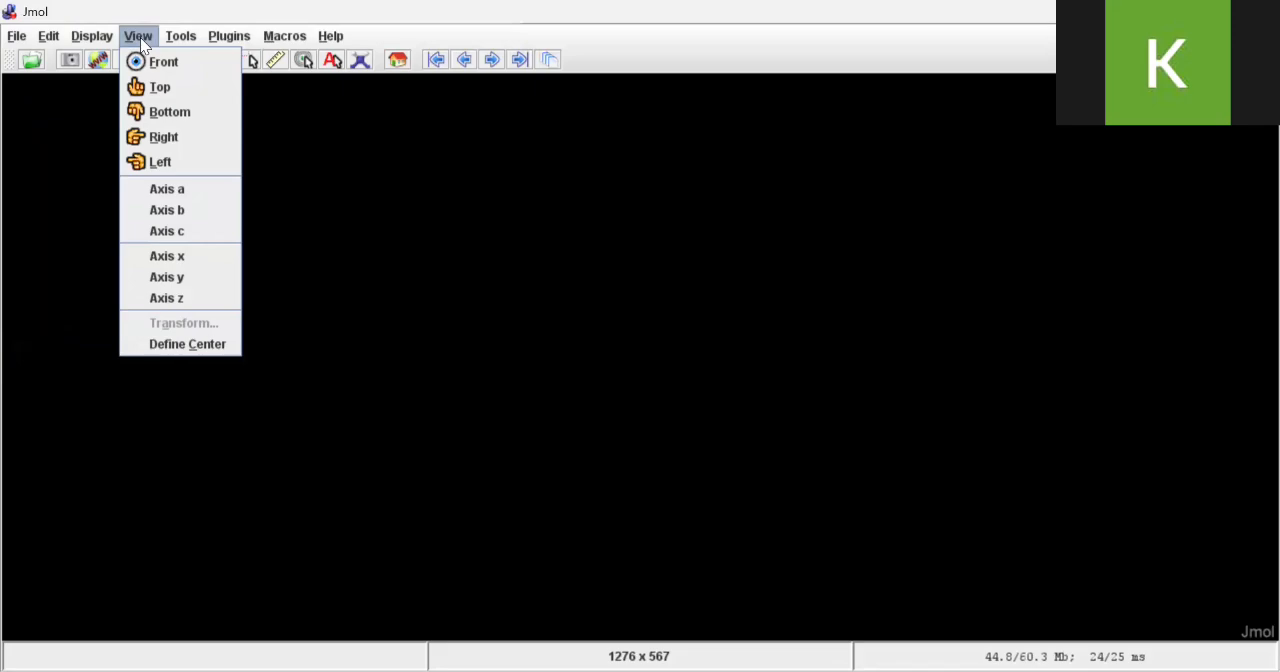
pyautogui.click(184, 44)
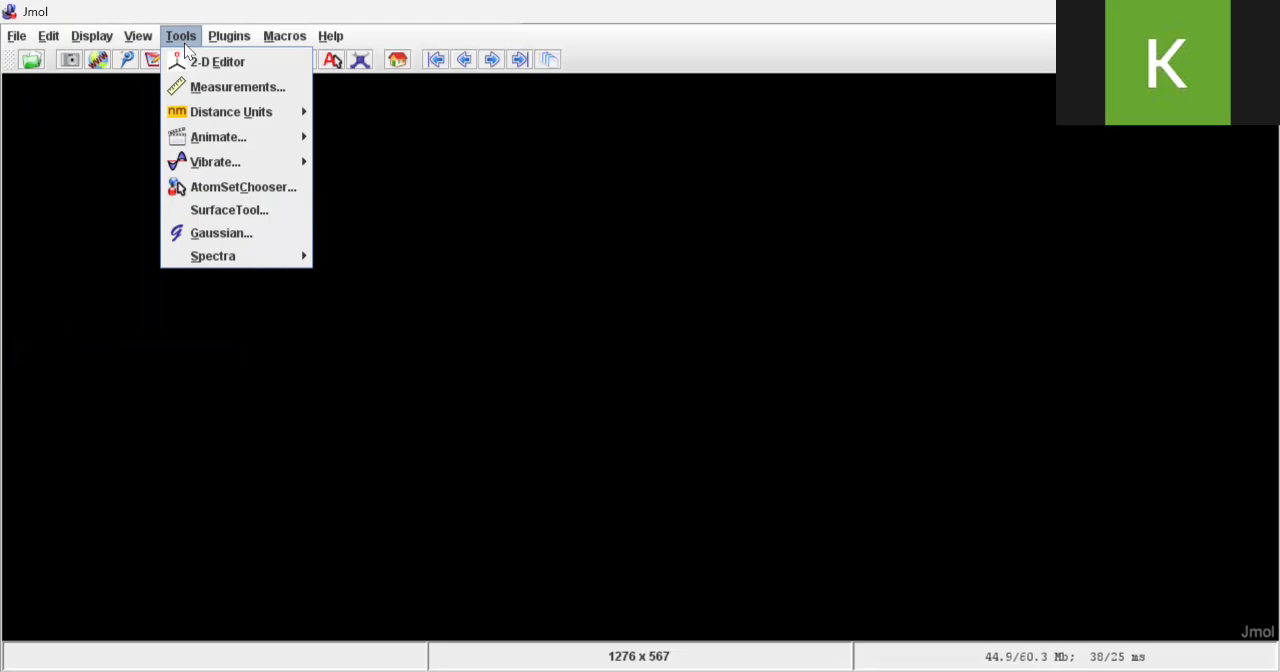
pyautogui.click(238, 38)
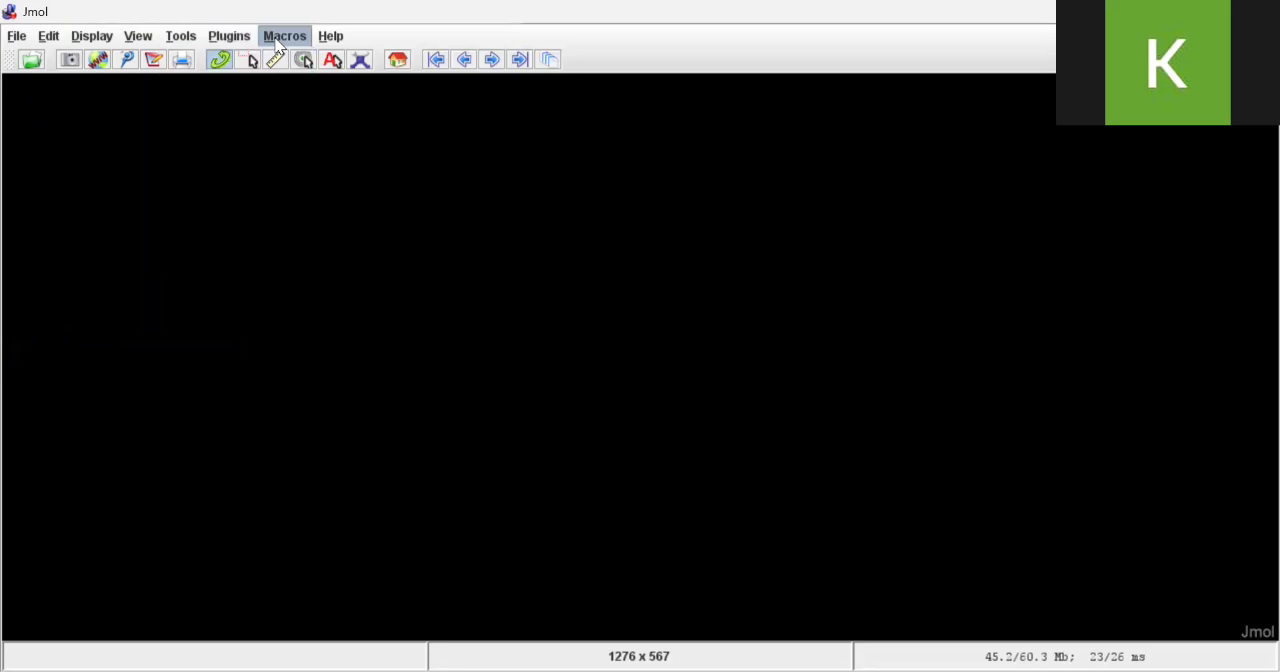
pyautogui.moveTo(326, 46)
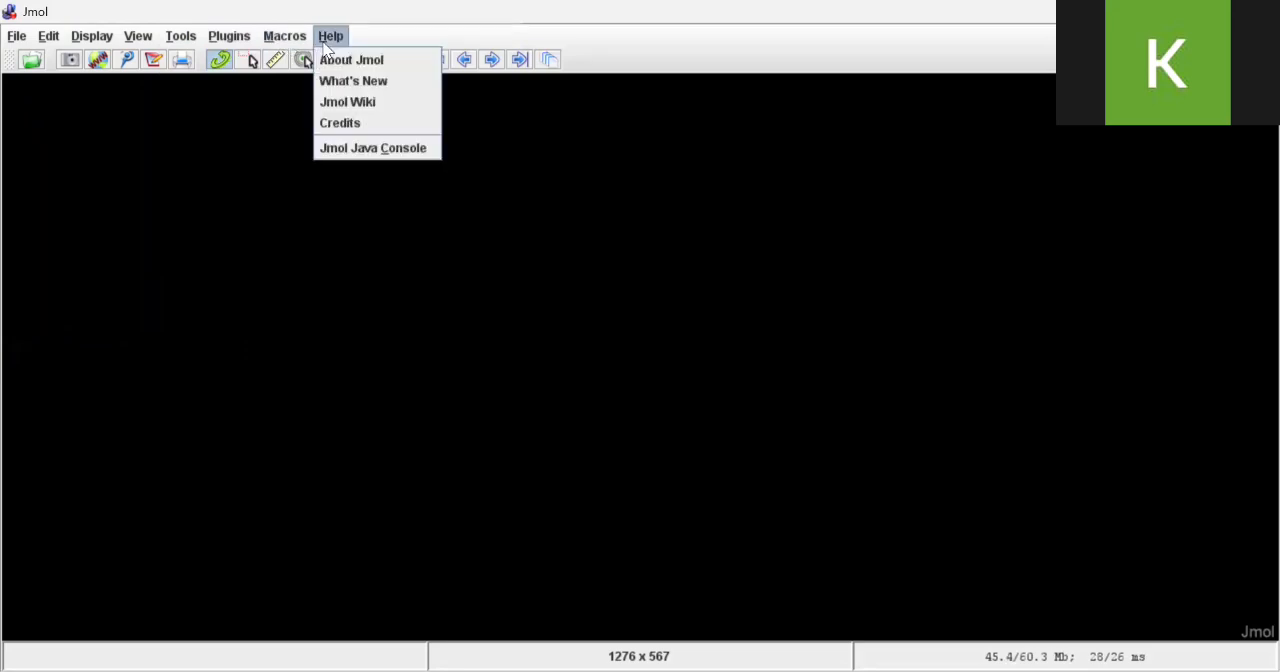
pyautogui.click(321, 172)
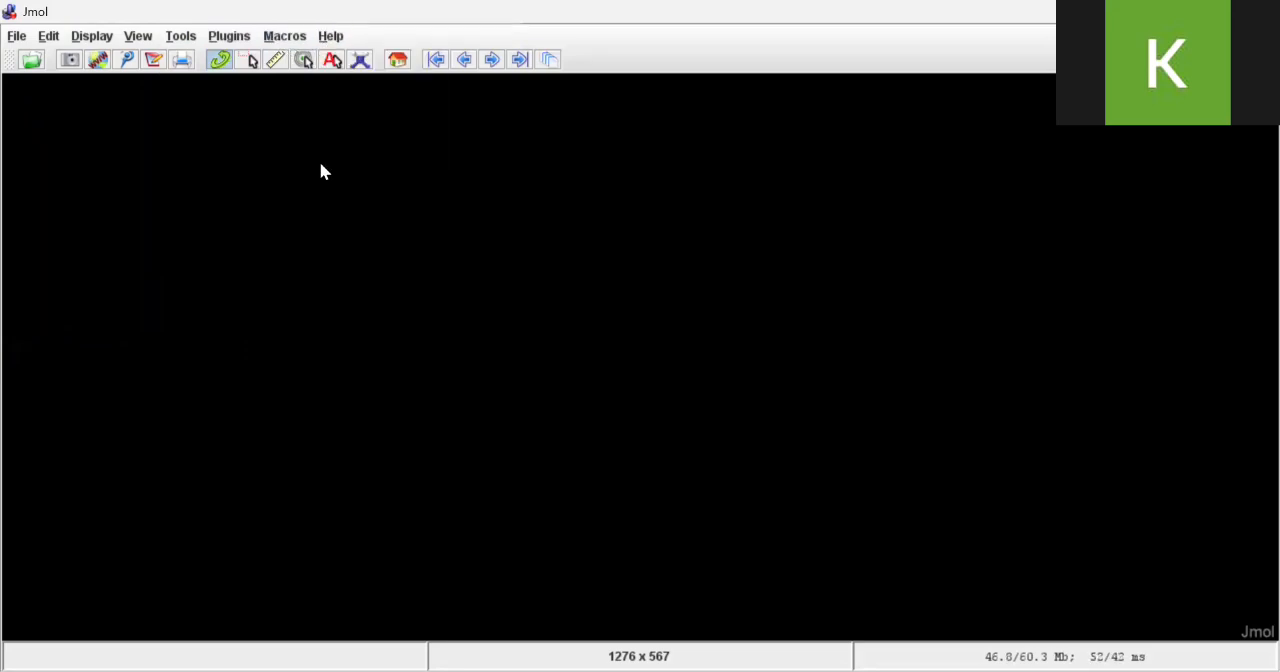
# Set the background colour of the empty model view to Light Gray
pyautogui.rightClick(311, 259)
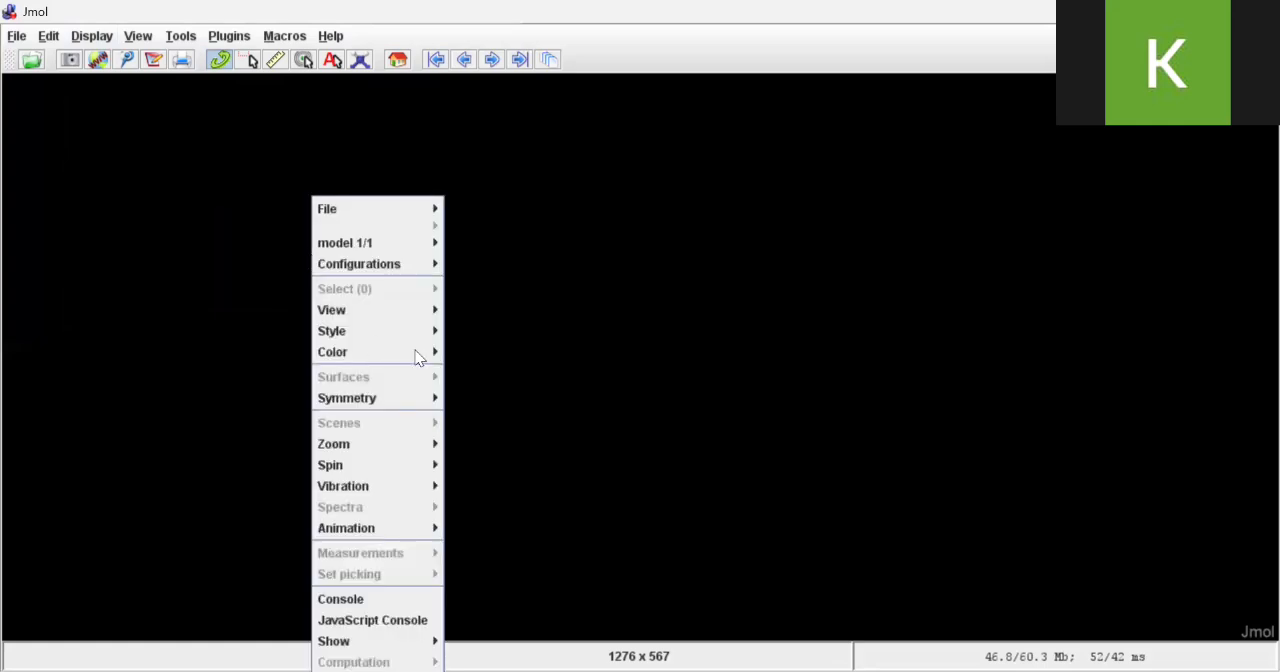
pyautogui.moveTo(418, 358)
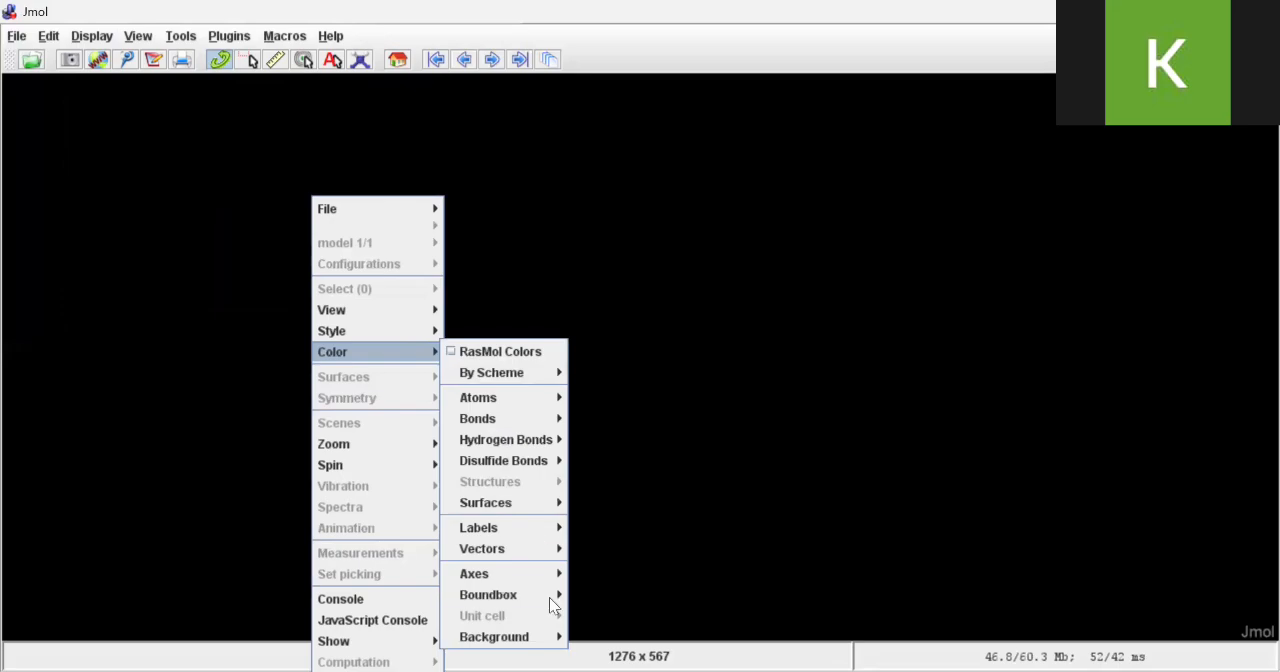
pyautogui.moveTo(549, 644)
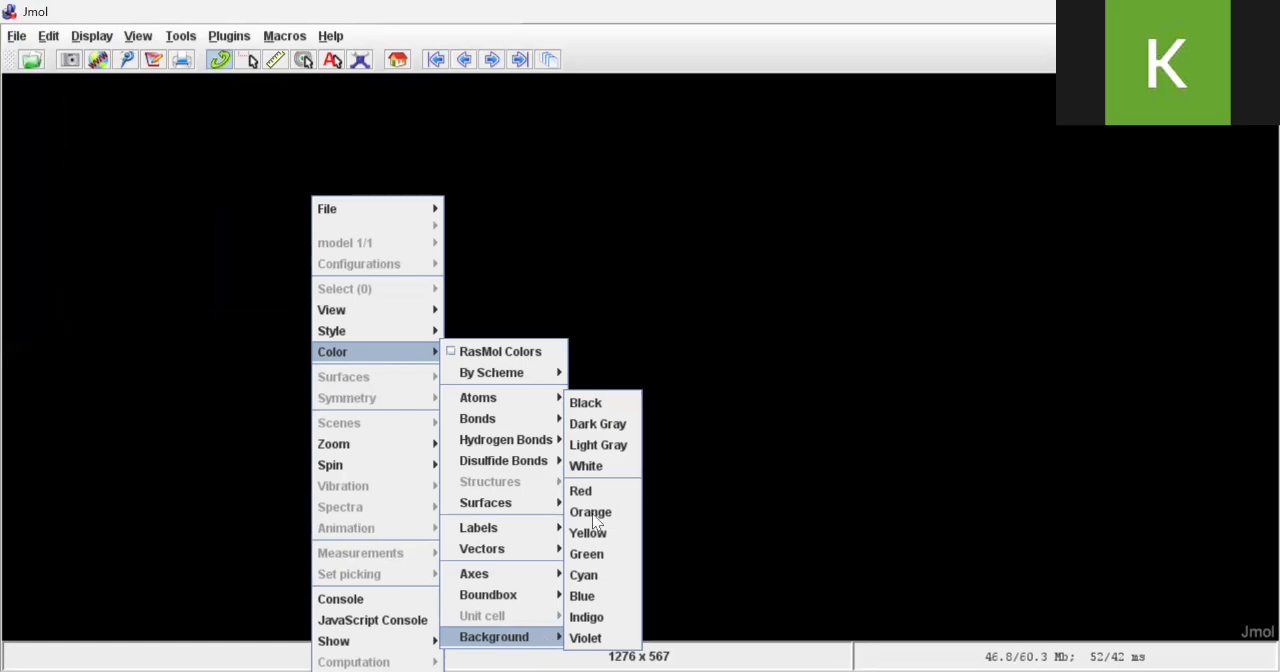
pyautogui.click(604, 444)
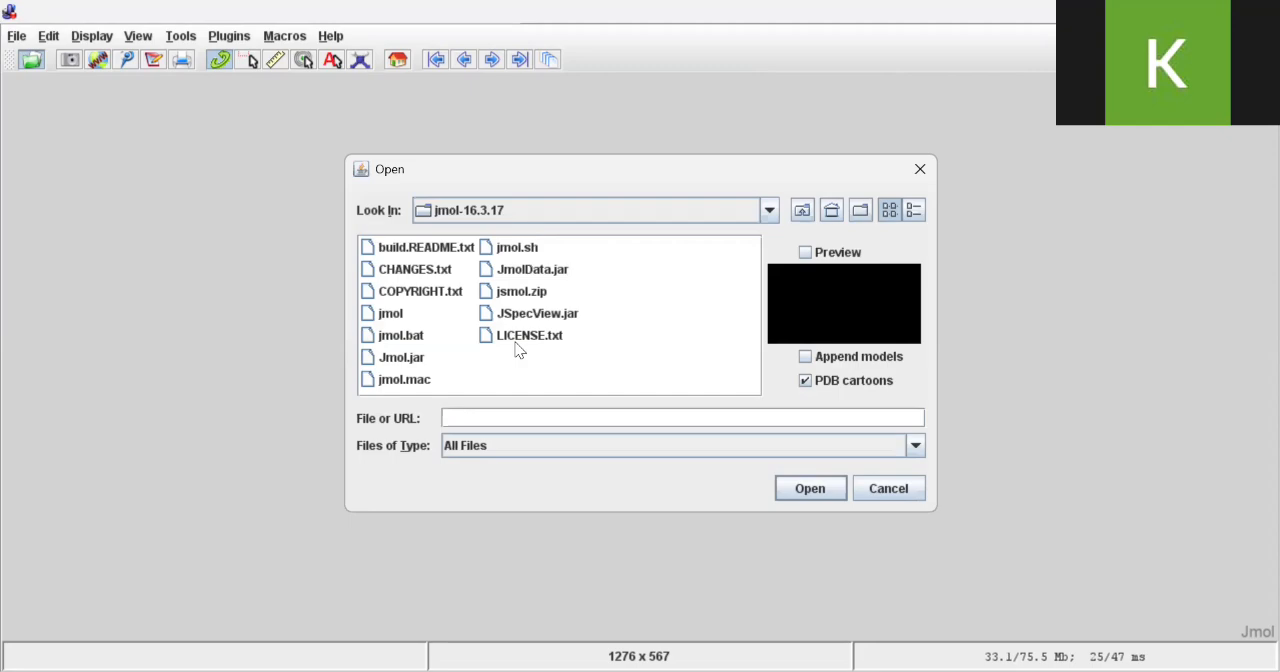
# Browse in the file-opening dialog to the user's Documents folder on the OS (C:) drive
pyautogui.click(769, 211)
pyautogui.scroll(3, 500, 327)
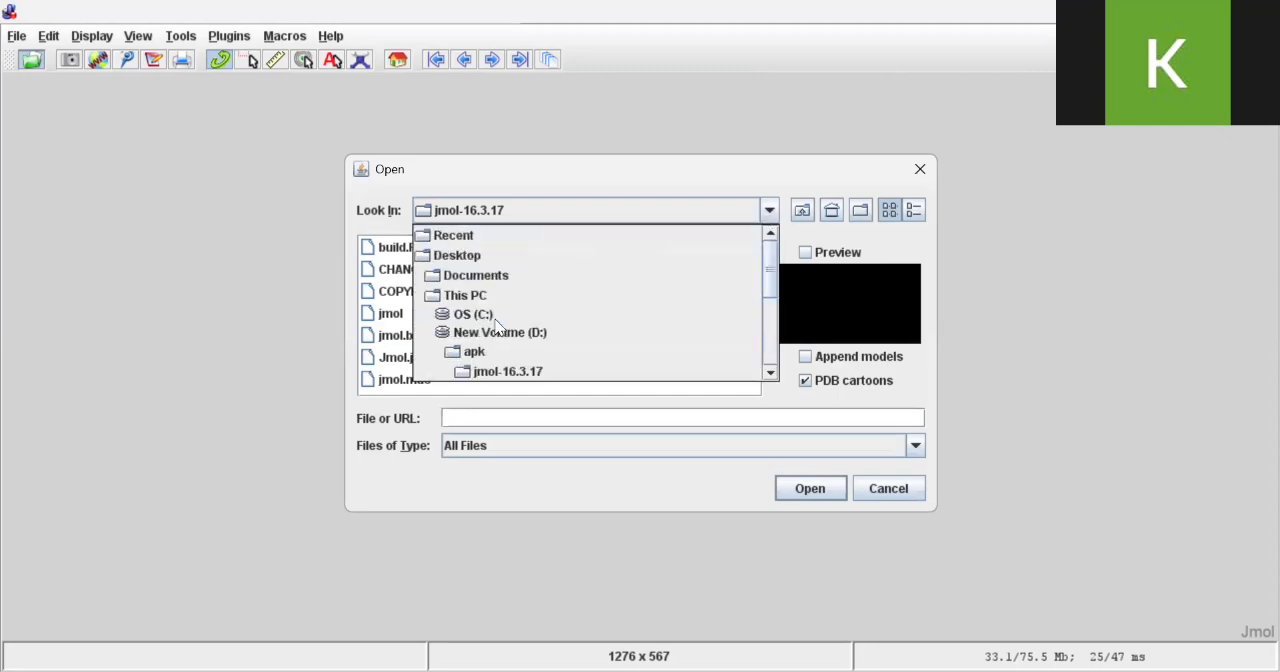
pyautogui.click(485, 313)
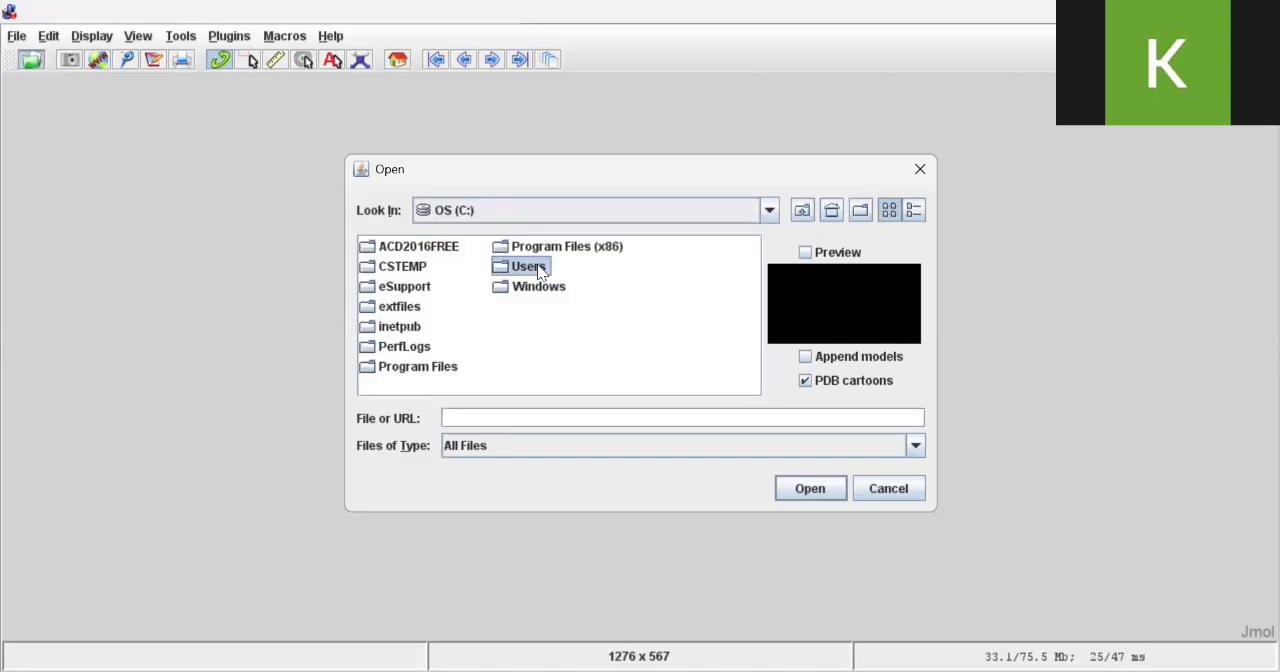
pyautogui.doubleClick(520, 271)
pyautogui.click(405, 250)
pyautogui.doubleClick(405, 250)
pyautogui.doubleClick(420, 326)
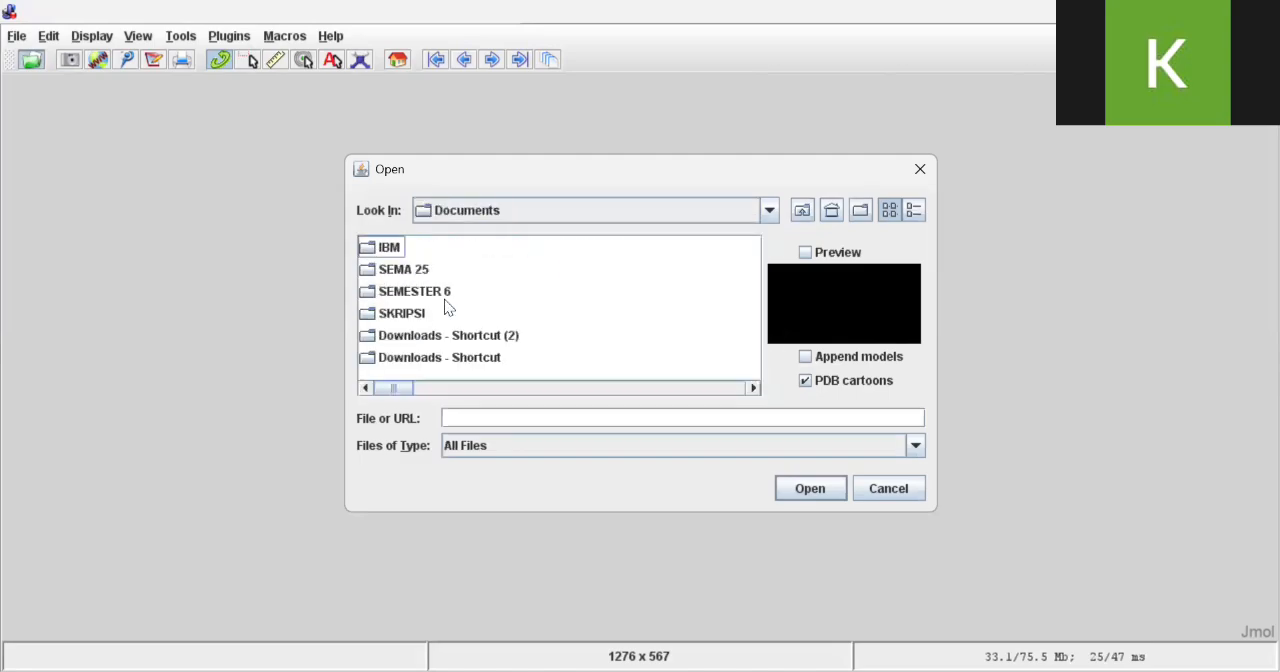
# Go through SEMESTER 6 and KOMPUTASI KIMIA to the 3D folder inside Contoh Bentuk Molekul 3D
pyautogui.doubleClick(435, 290)
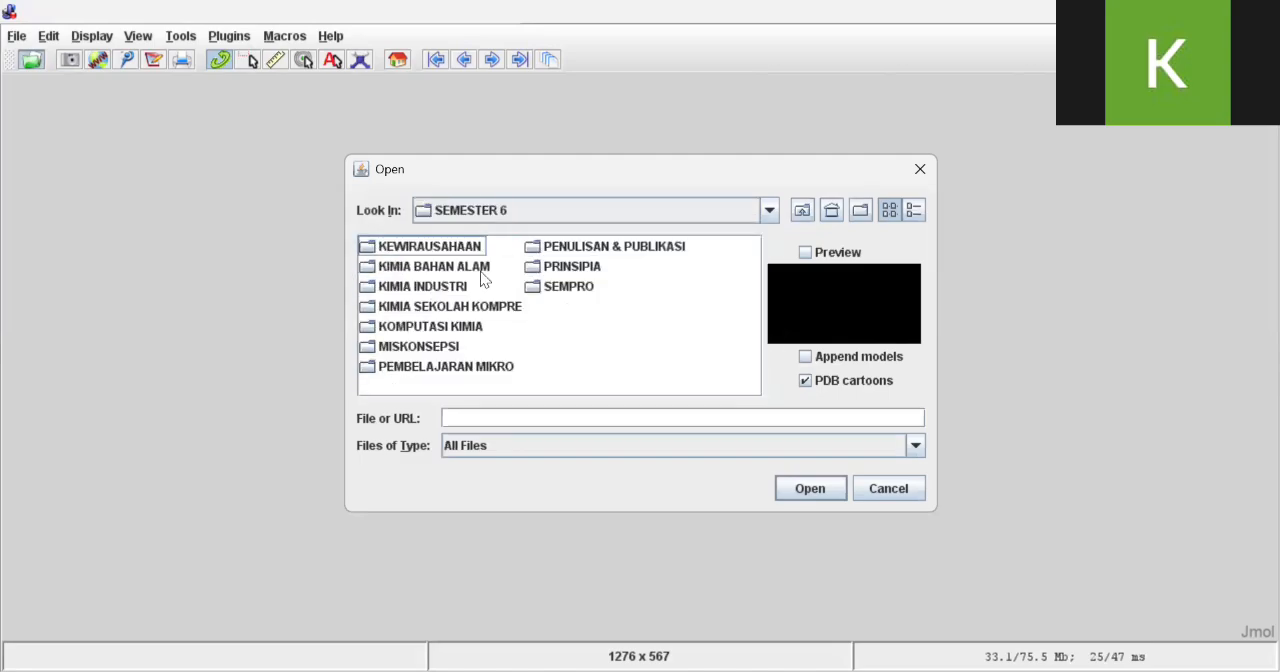
pyautogui.doubleClick(440, 324)
pyautogui.doubleClick(450, 249)
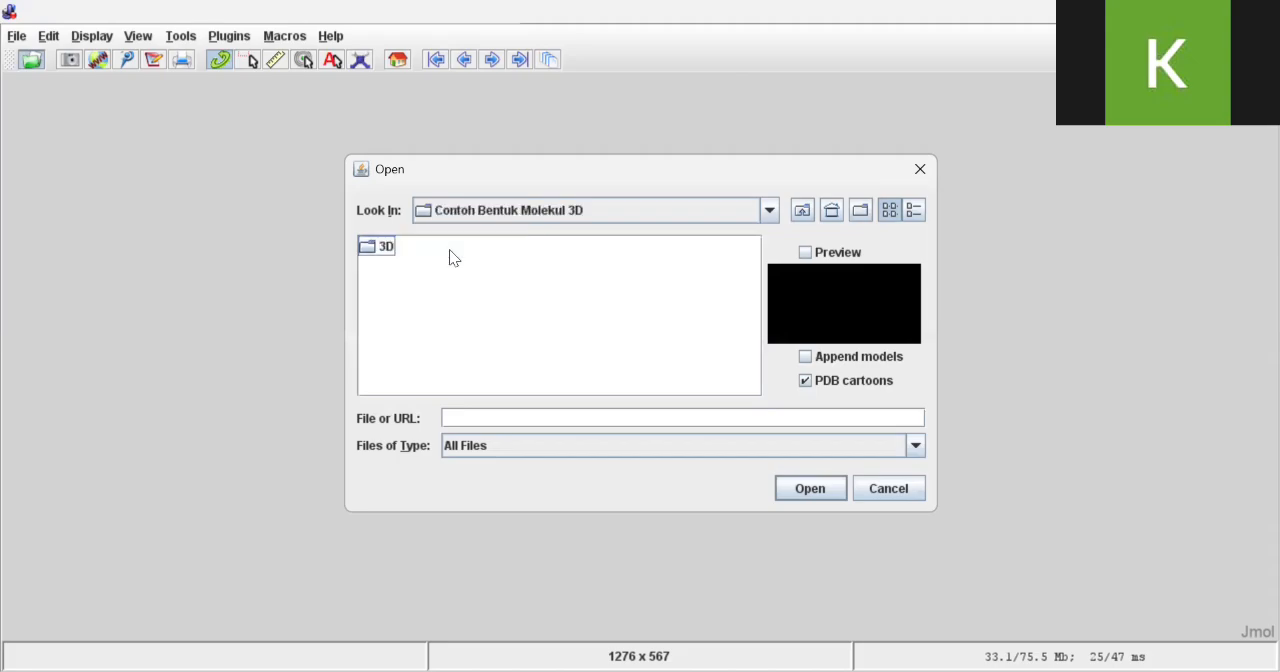
pyautogui.doubleClick(372, 246)
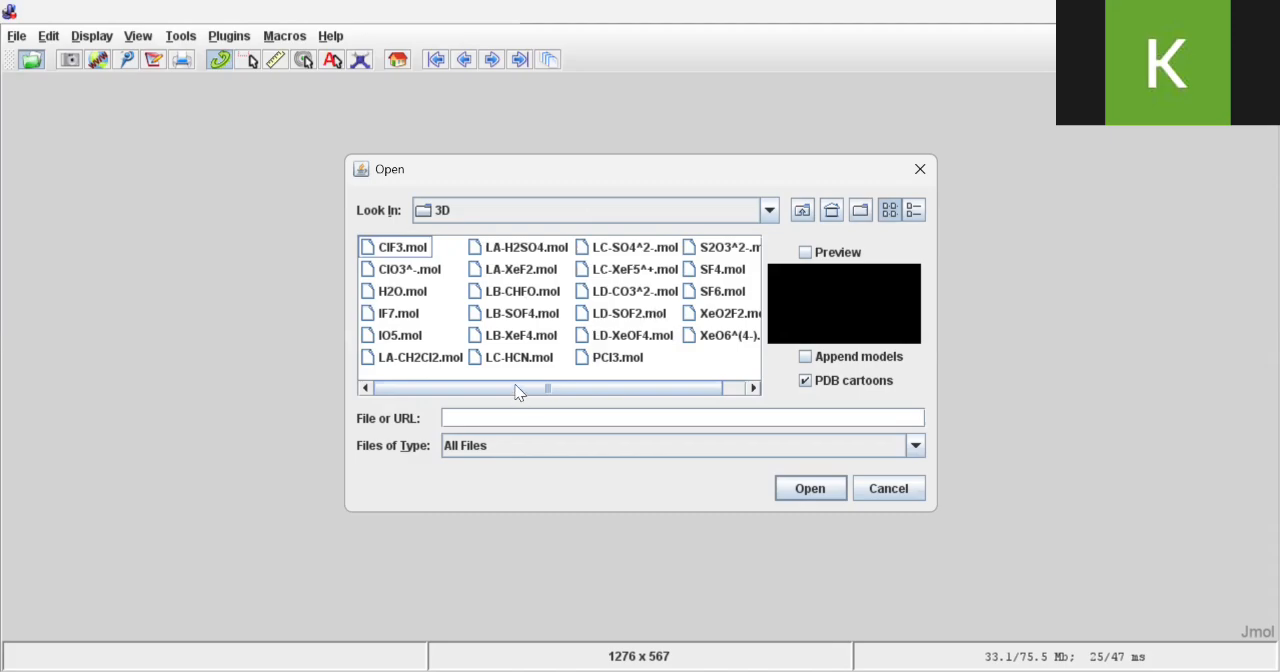
# Open the molecule file LC-XeF5^+.mol from the 3D folder
pyautogui.moveTo(521, 390); pyautogui.dragTo(548, 390)
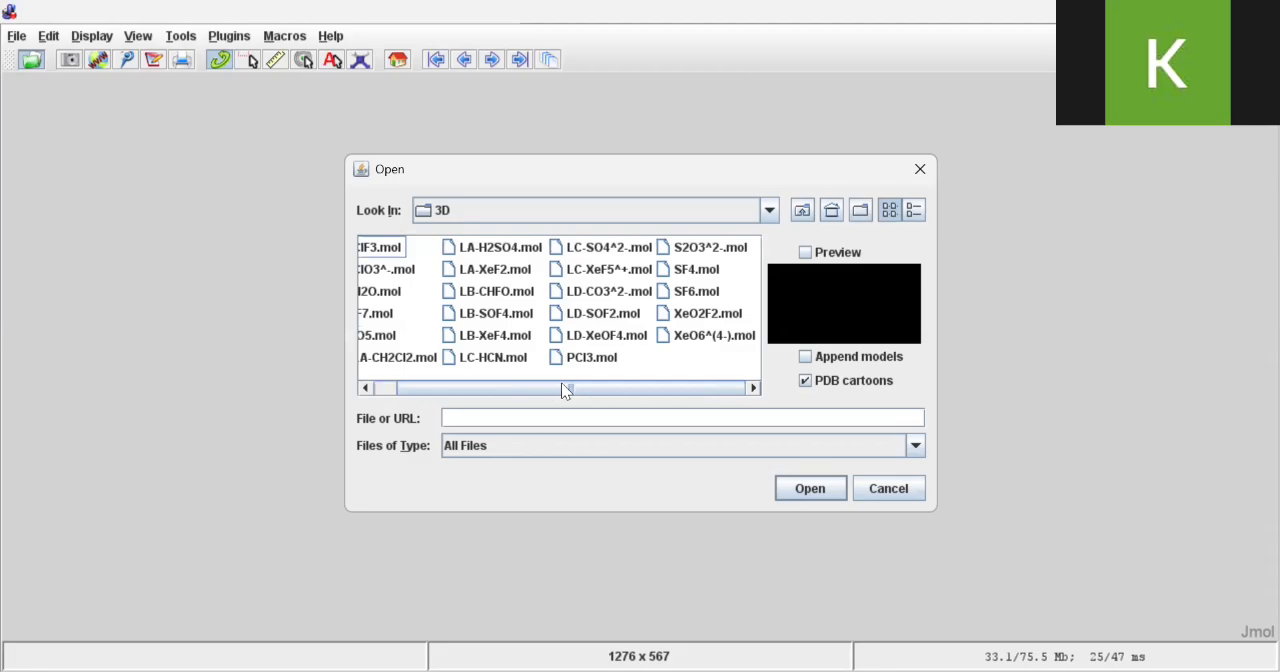
pyautogui.click(600, 270)
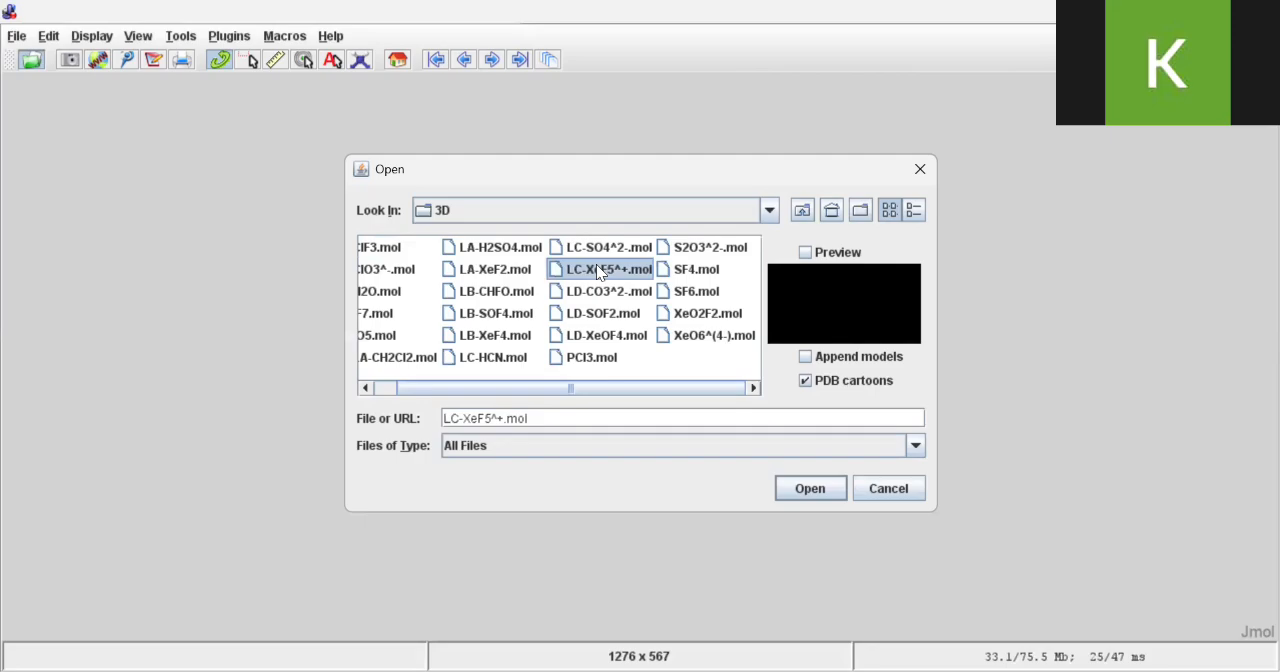
pyautogui.click(806, 484)
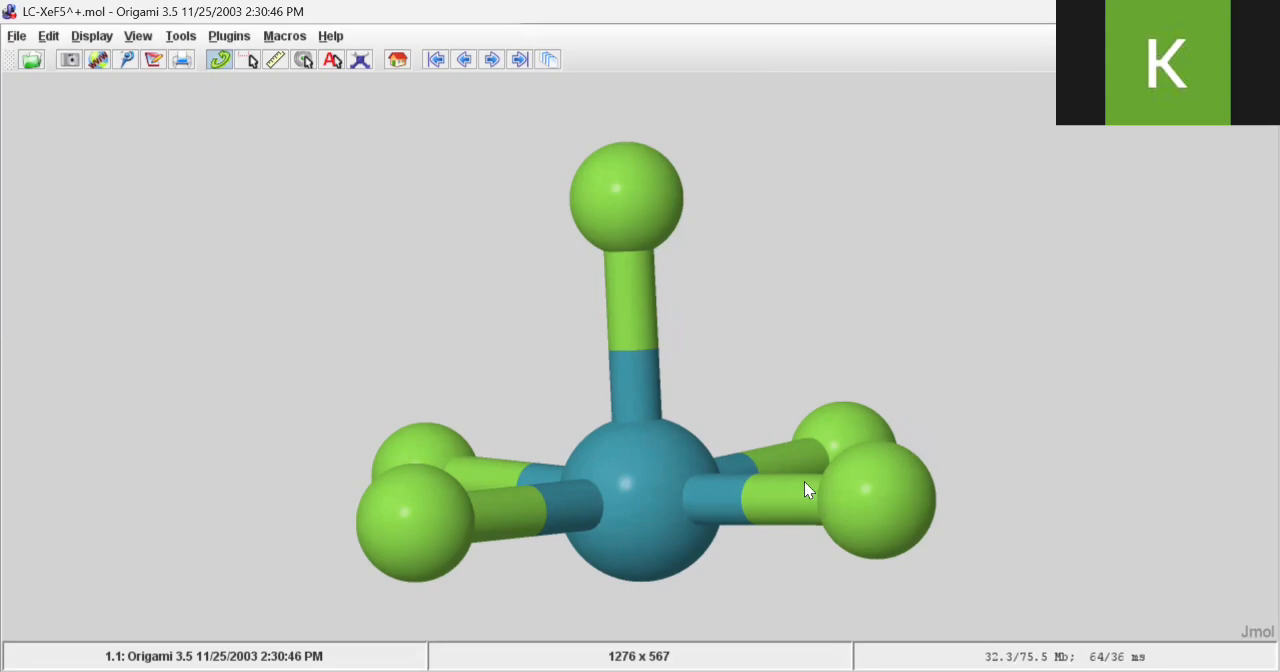
# Label the atoms of the XeF5^+ molecule with their names
pyautogui.click(49, 36)
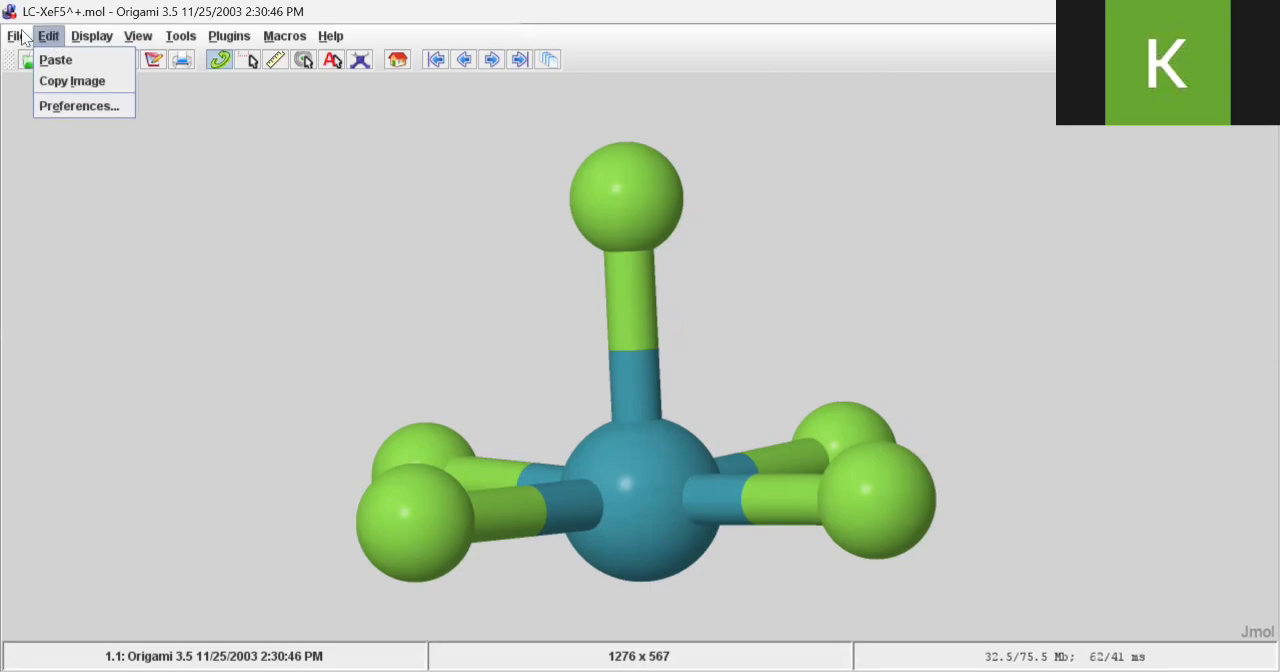
pyautogui.moveTo(97, 37)
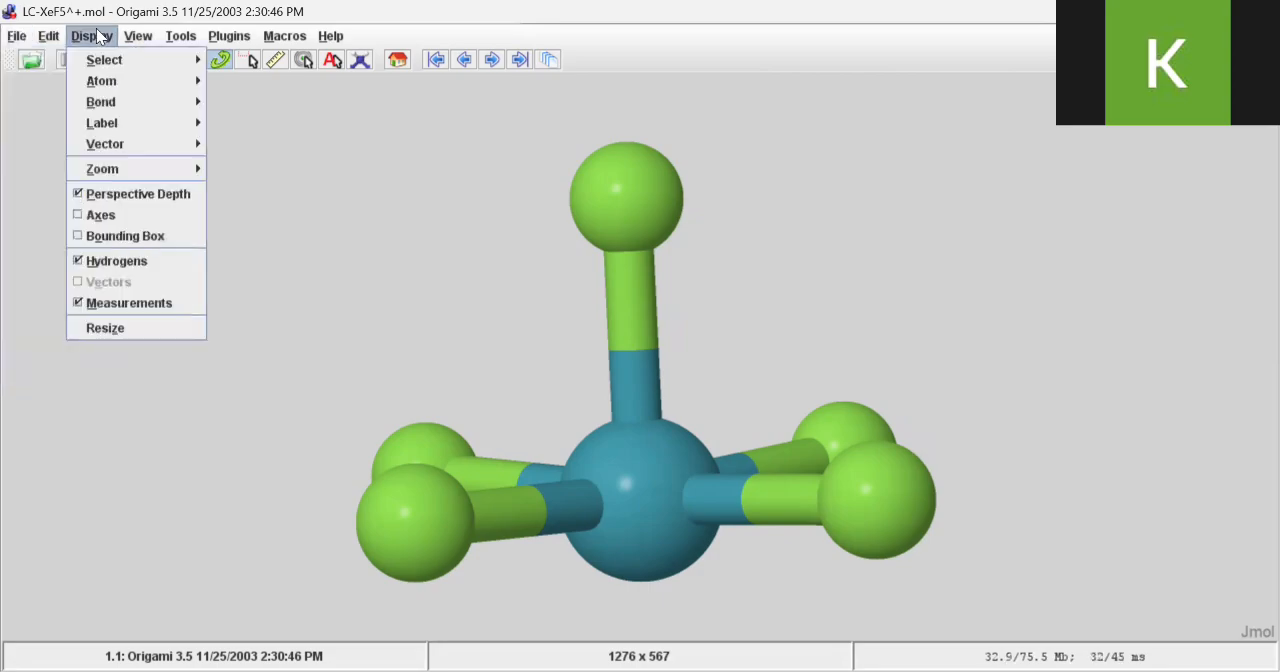
pyautogui.moveTo(124, 123)
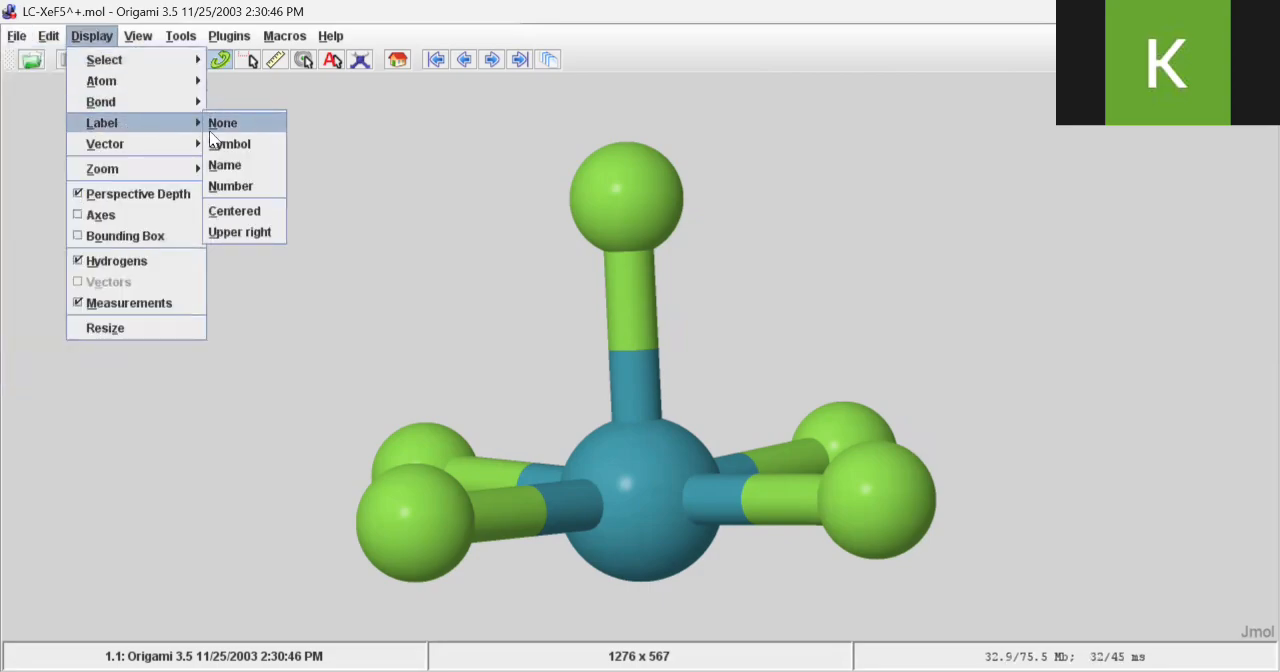
pyautogui.click(221, 166)
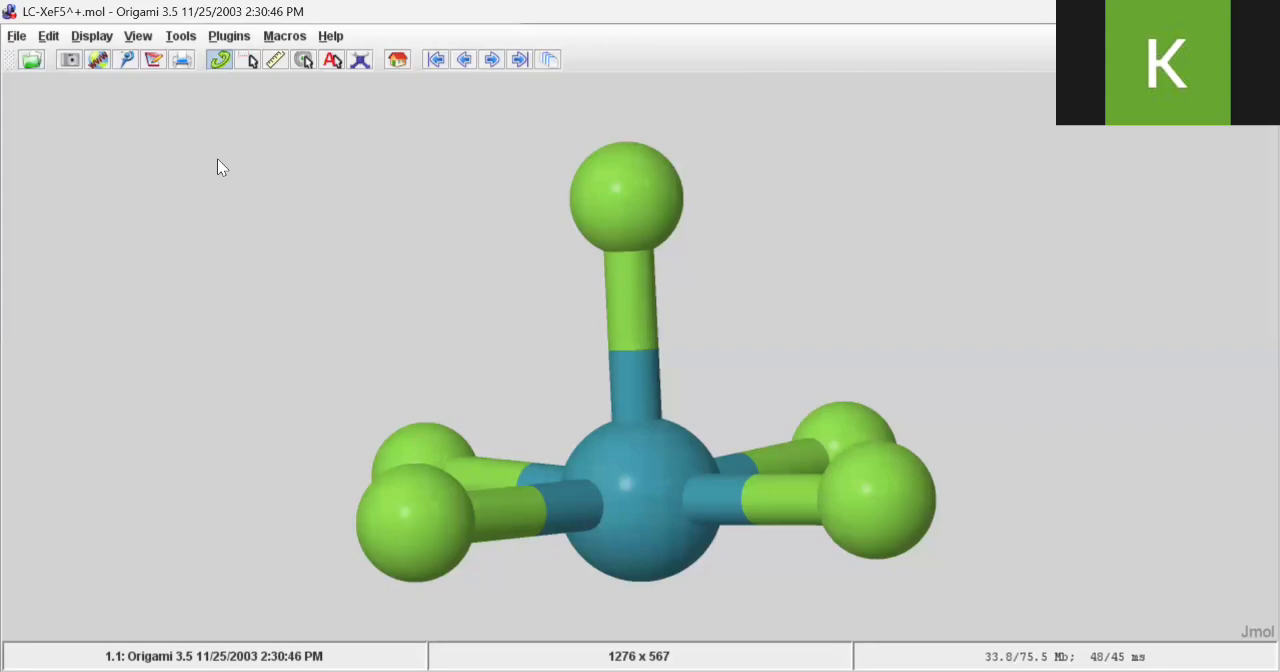
# Open the script console, move it off the molecule, and run "color label black;" to make the atom labels black
pyautogui.click(17, 38)
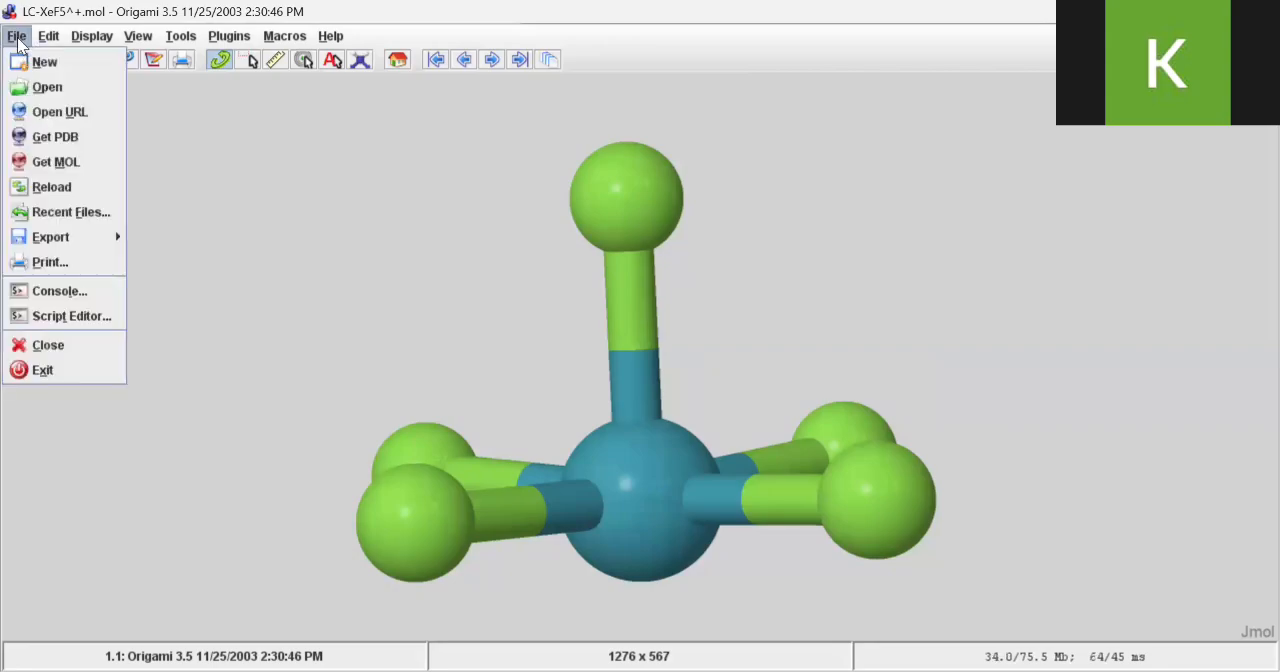
pyautogui.click(36, 295)
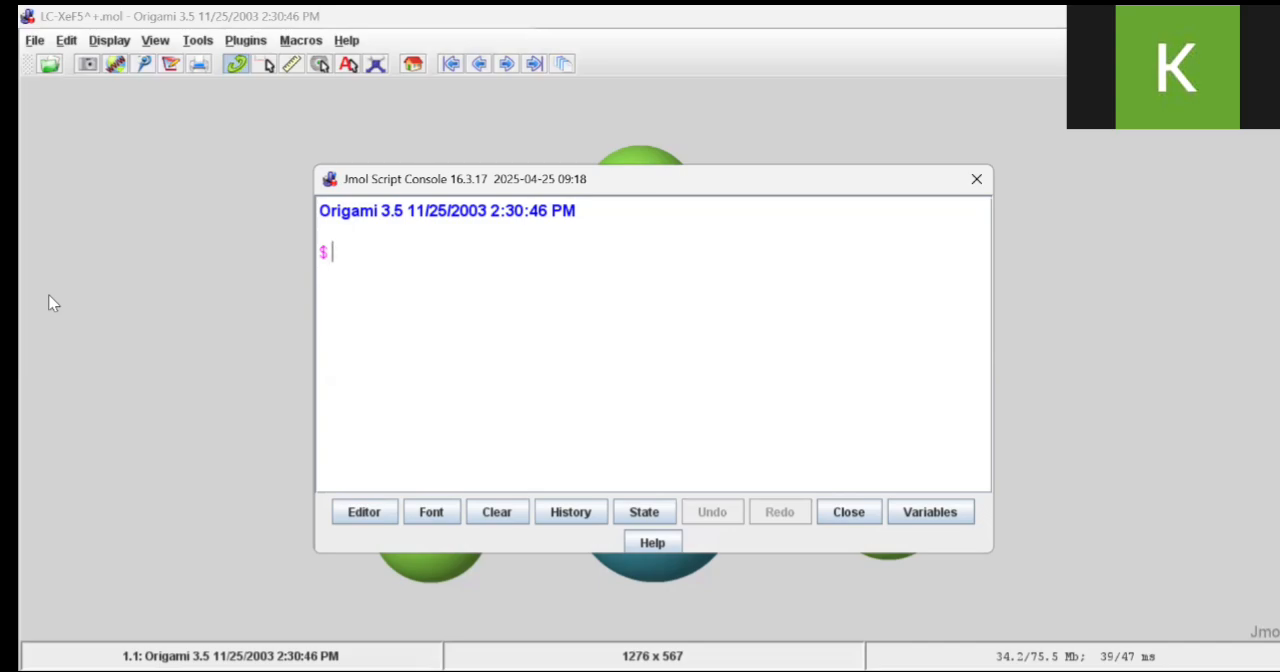
pyautogui.write('color label bla')
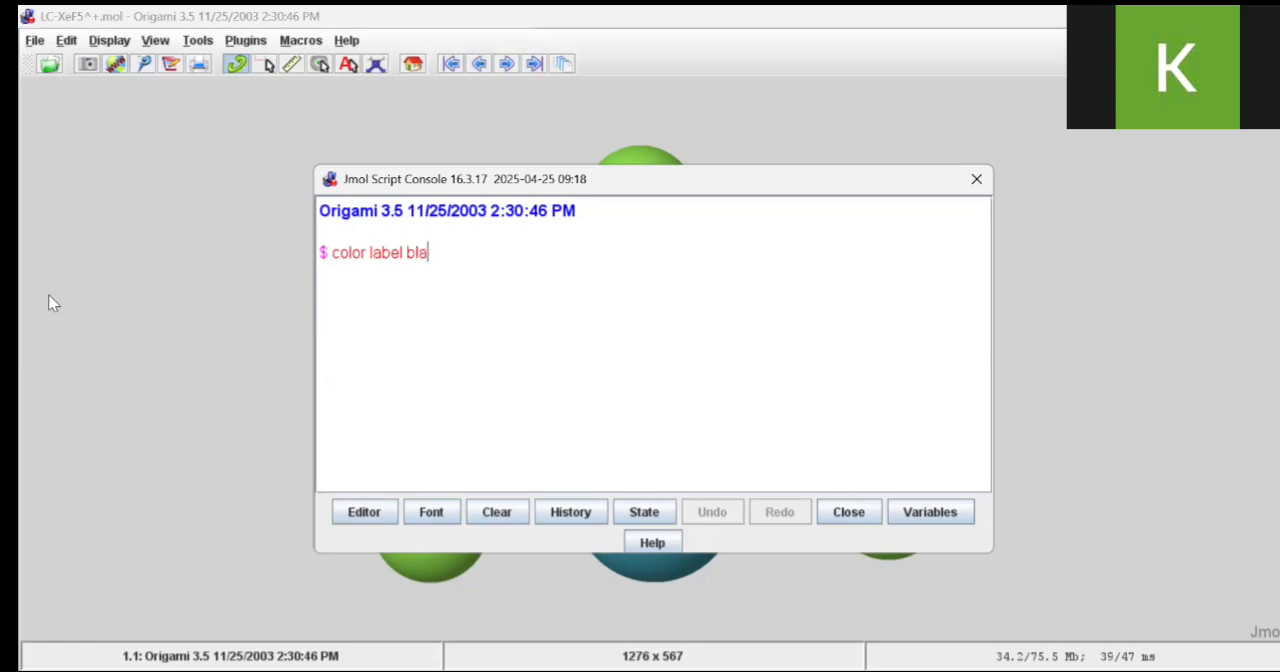
pyautogui.write('ck')
pyautogui.moveTo(452, 182); pyautogui.dragTo(858, 23)
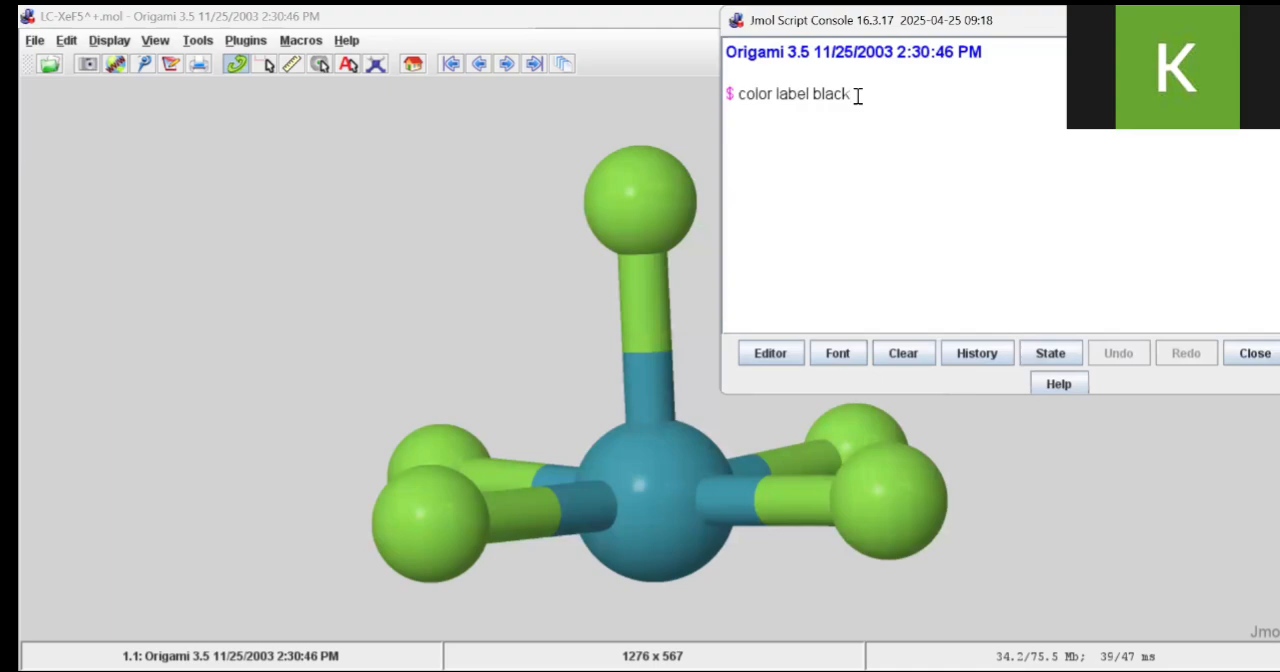
pyautogui.write(';')
pyautogui.press('Return')
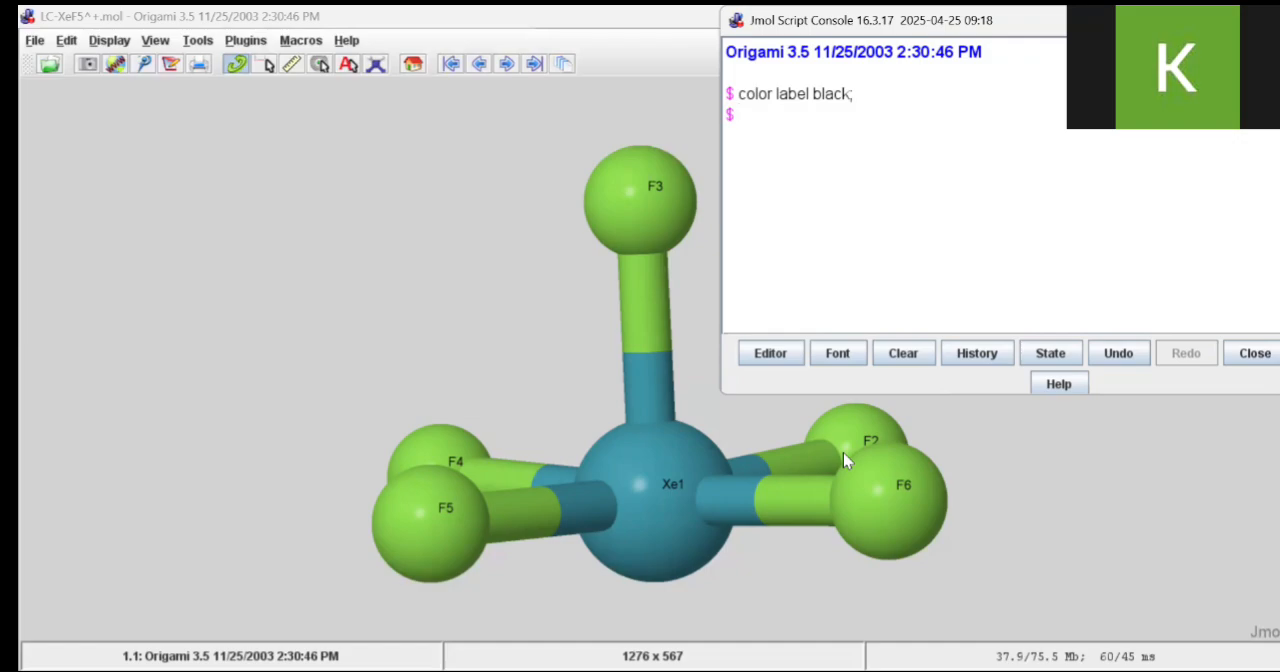
# Enlarge the atom labels to font size 26 by running "font label 26;" in the script console
pyautogui.moveTo(843, 459)
pyautogui.write('font label')
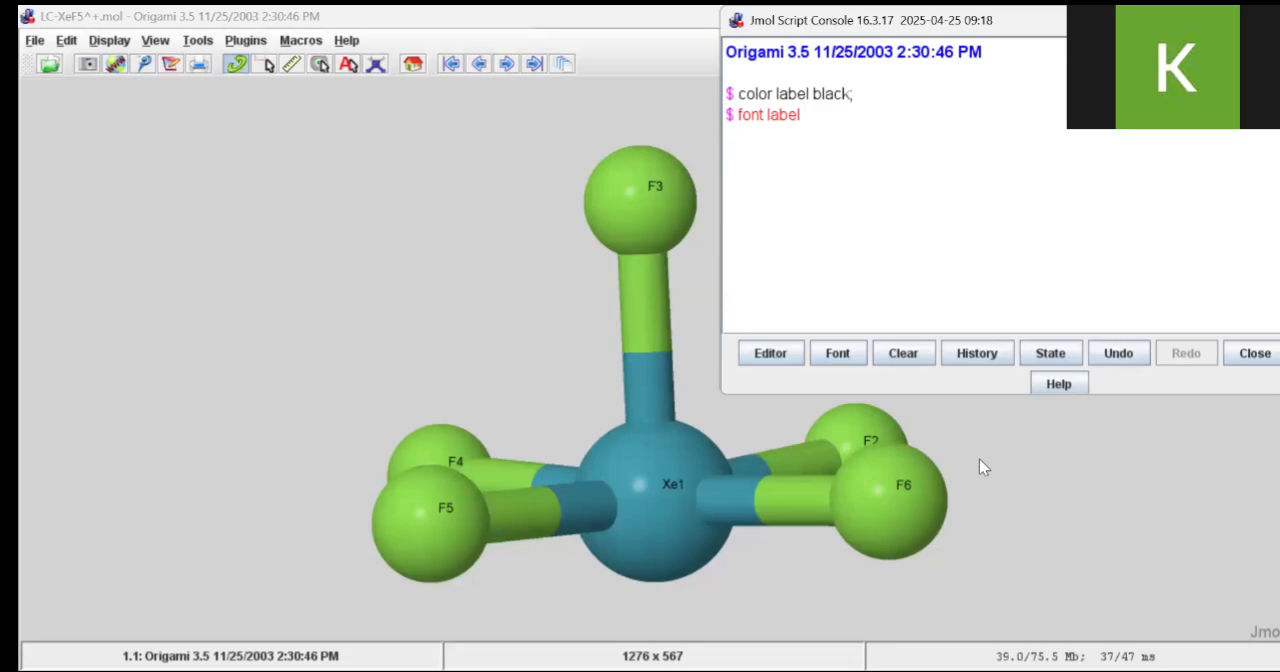
pyautogui.write(' 26;')
pyautogui.press('BackSpace')
pyautogui.write(';')
pyautogui.press('Return')
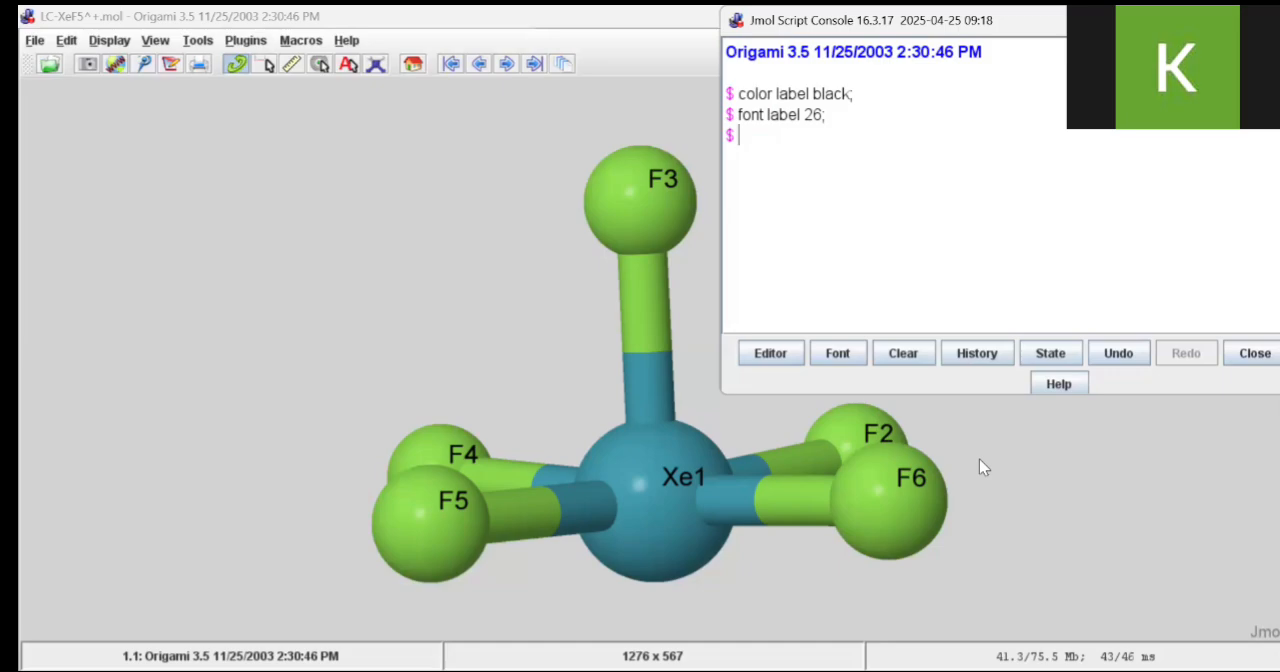
# Center the atom labels on their atoms by running "set labelalignment center;" in the script console
pyautogui.write('set labelali')
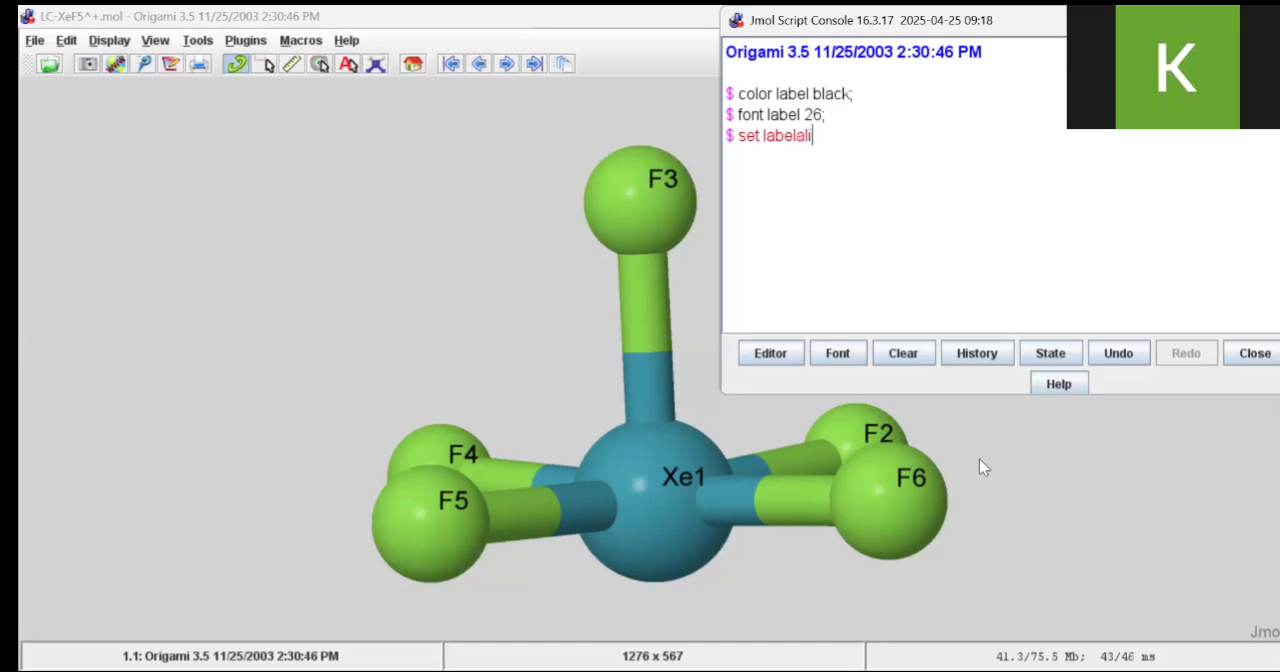
pyautogui.write('gnment')
pyautogui.press('BackSpace')
pyautogui.press('BackSpace')
pyautogui.press('BackSpace')
pyautogui.press('BackSpace')
pyautogui.write('nment cente')
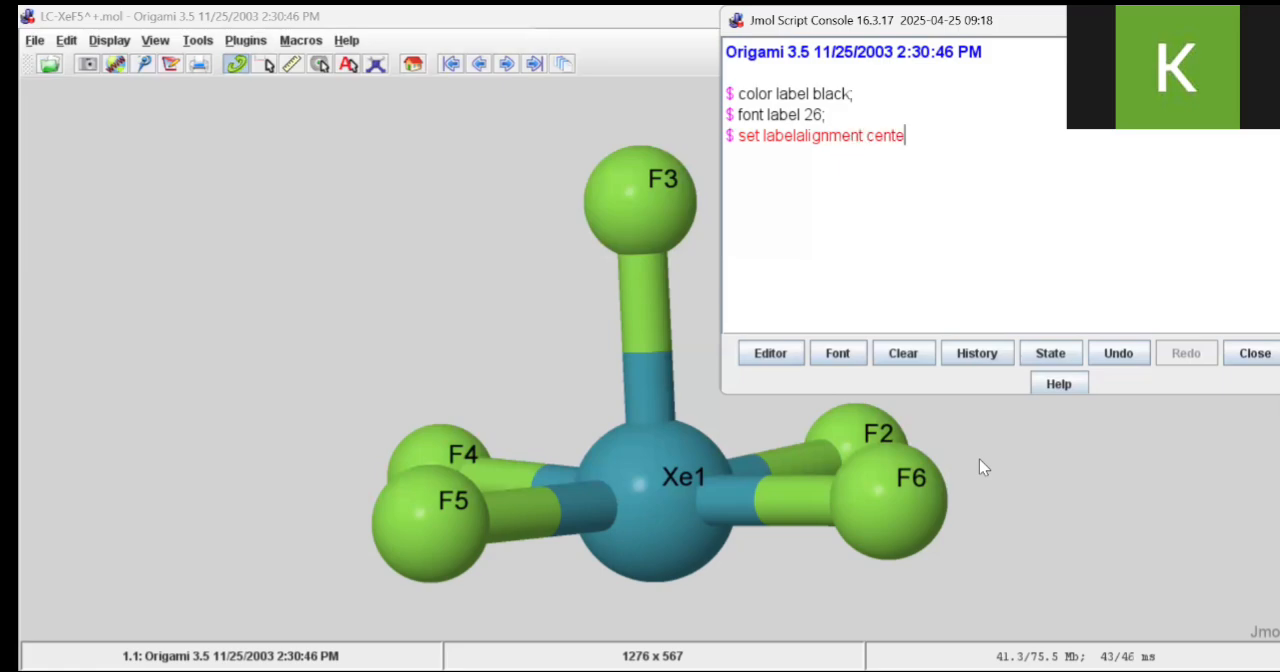
pyautogui.write('r;')
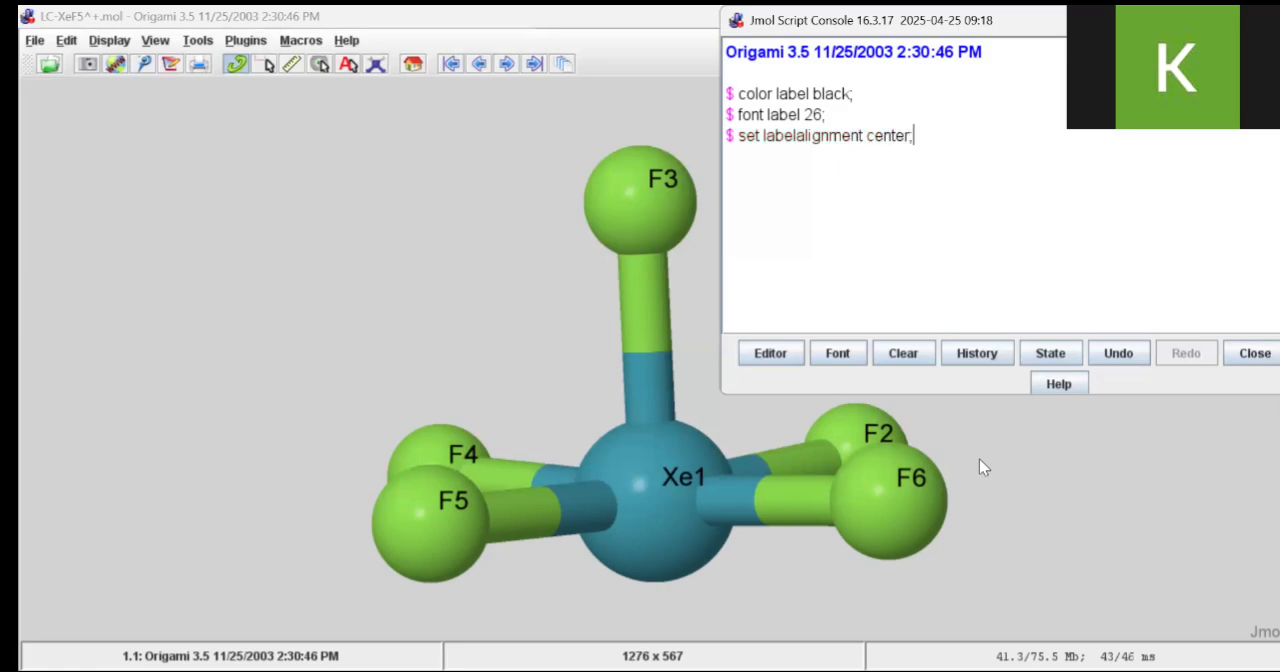
pyautogui.press('Return')
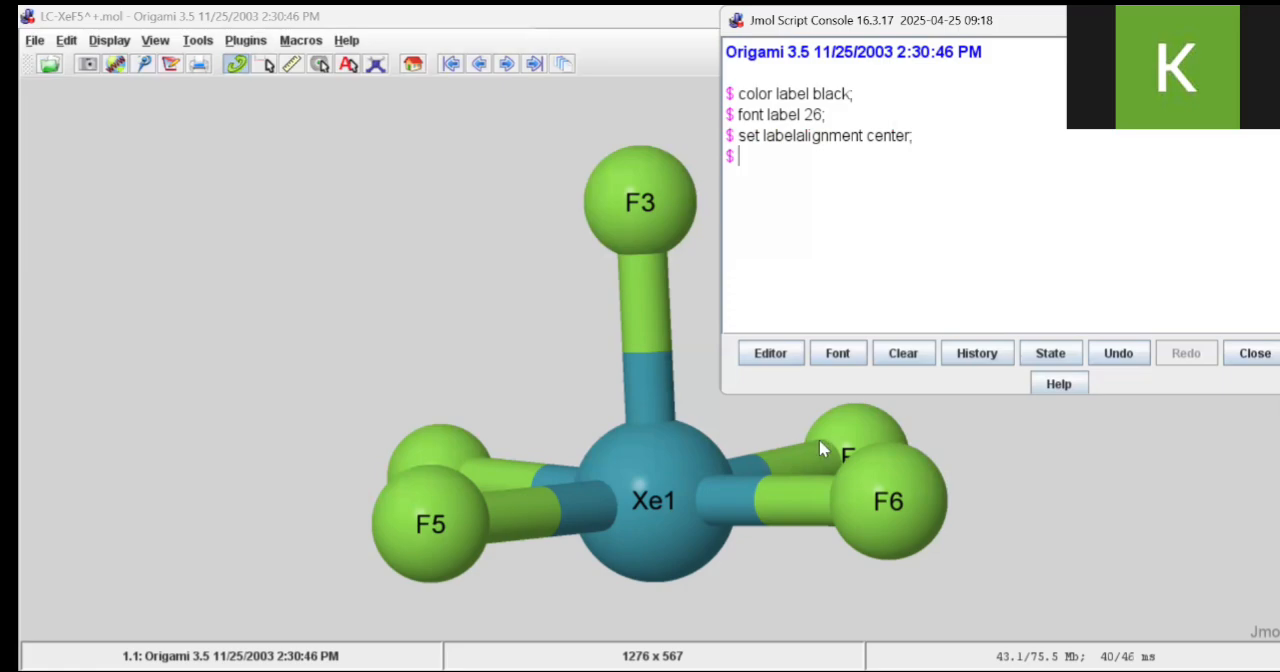
# Build the coordination polyhedron around the xenon atom by running "polyhedra;" in the script console
pyautogui.moveTo(820, 443)
pyautogui.write('pol')
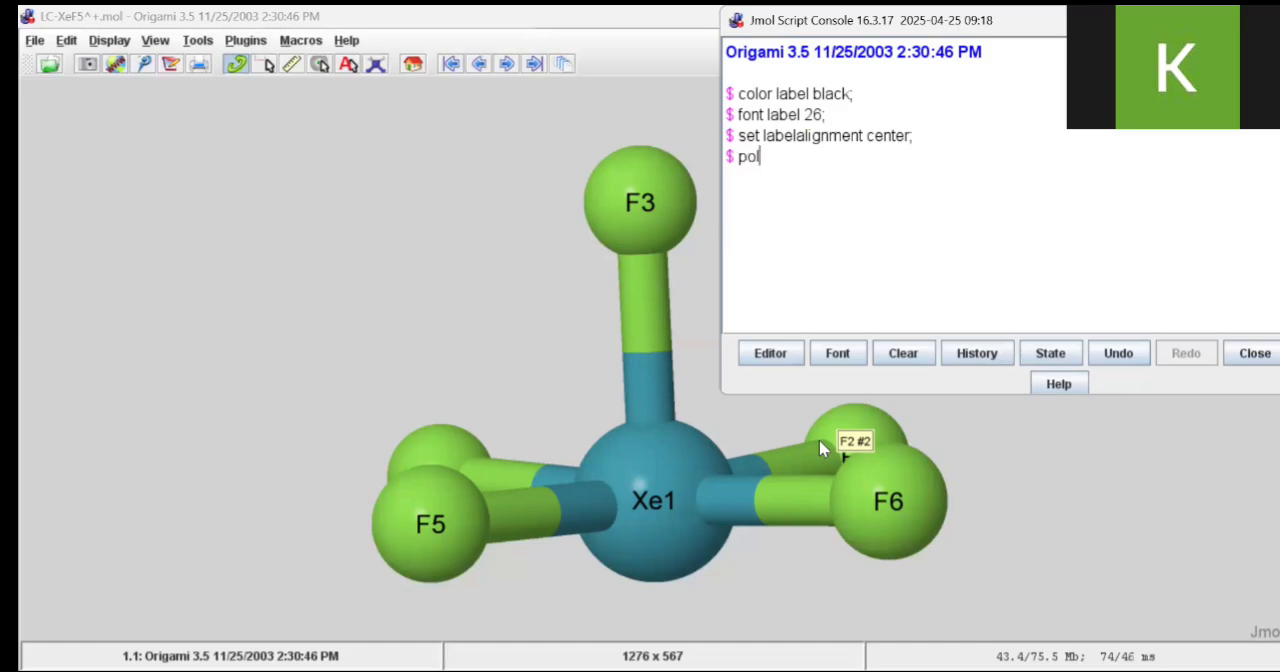
pyautogui.write('yhedra;')
pyautogui.press('Return')
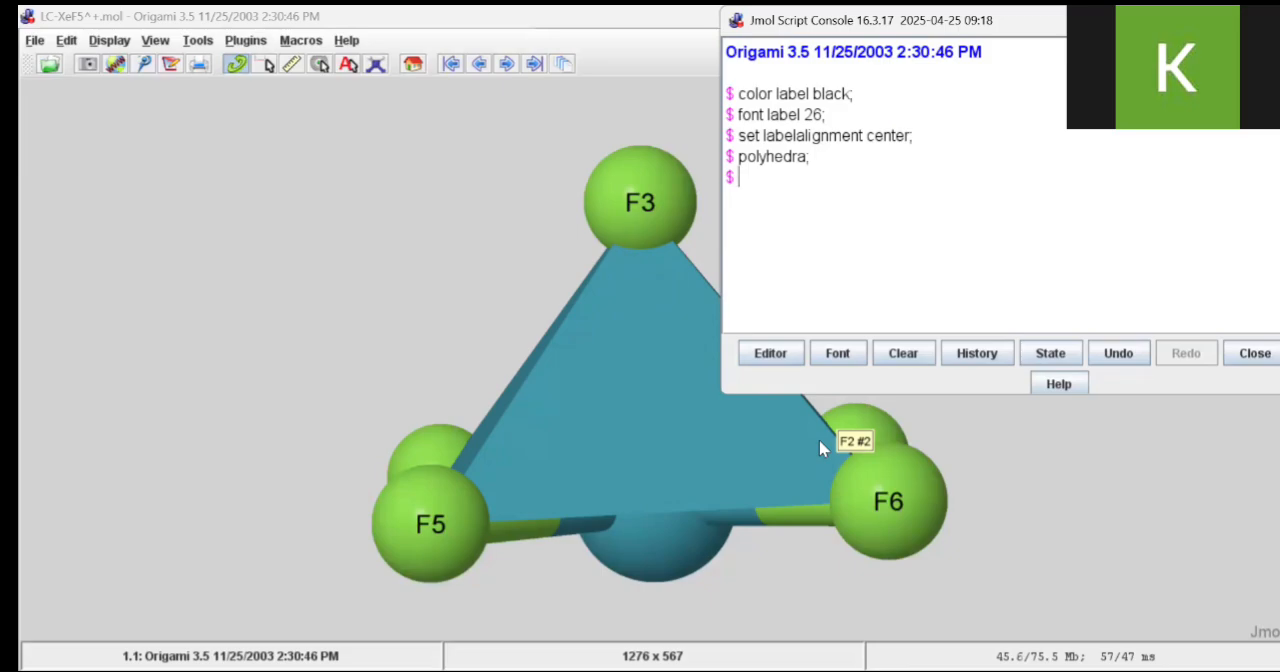
# Make the polyhedron see-through by running "color polyhedra translucent;" in the script console
pyautogui.write('color polyher')
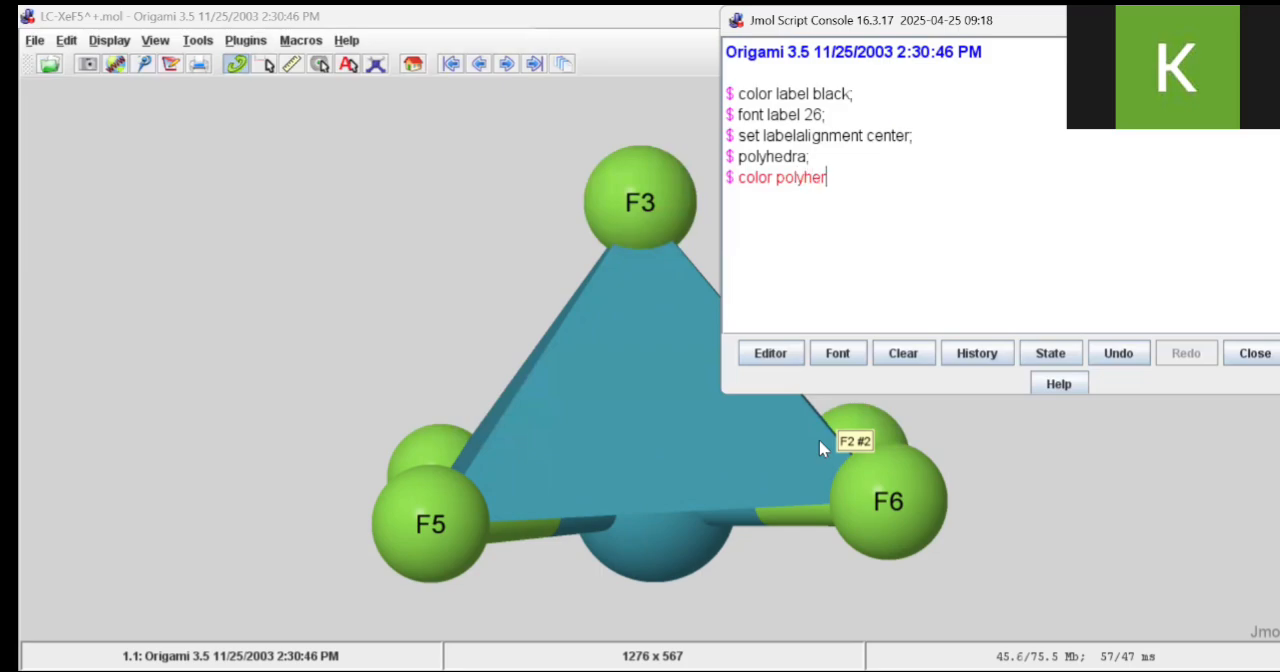
pyautogui.press('BackSpace')
pyautogui.write('dra translu')
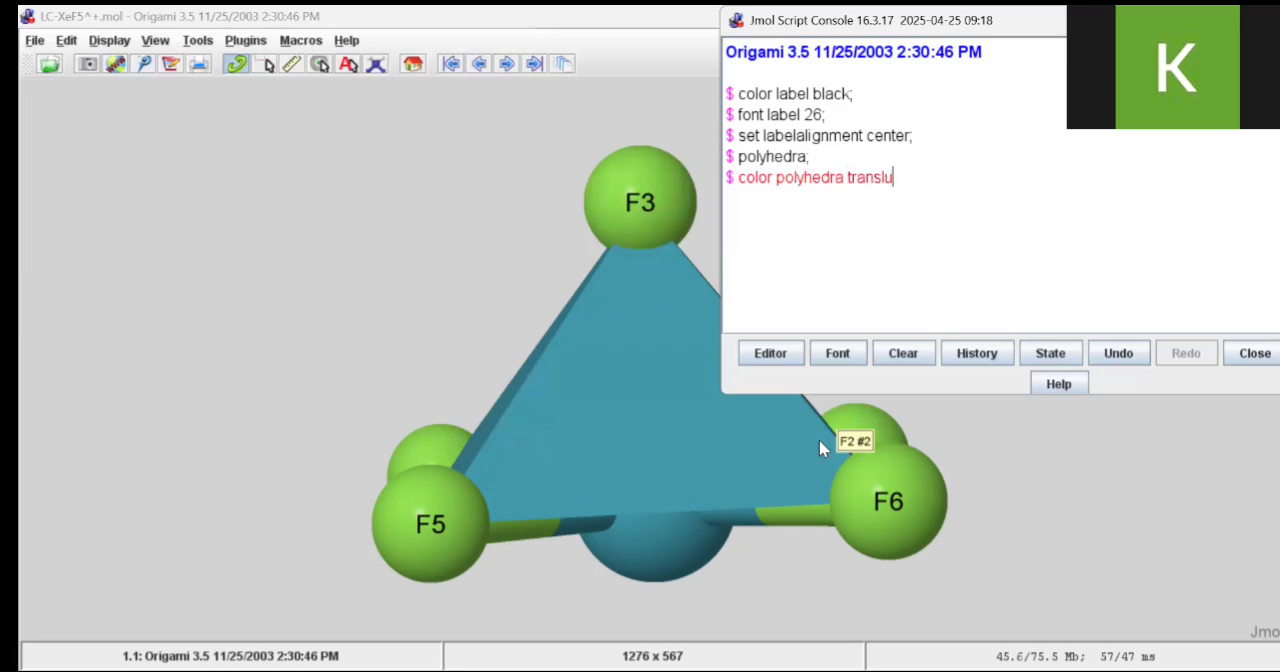
pyautogui.write('cent;')
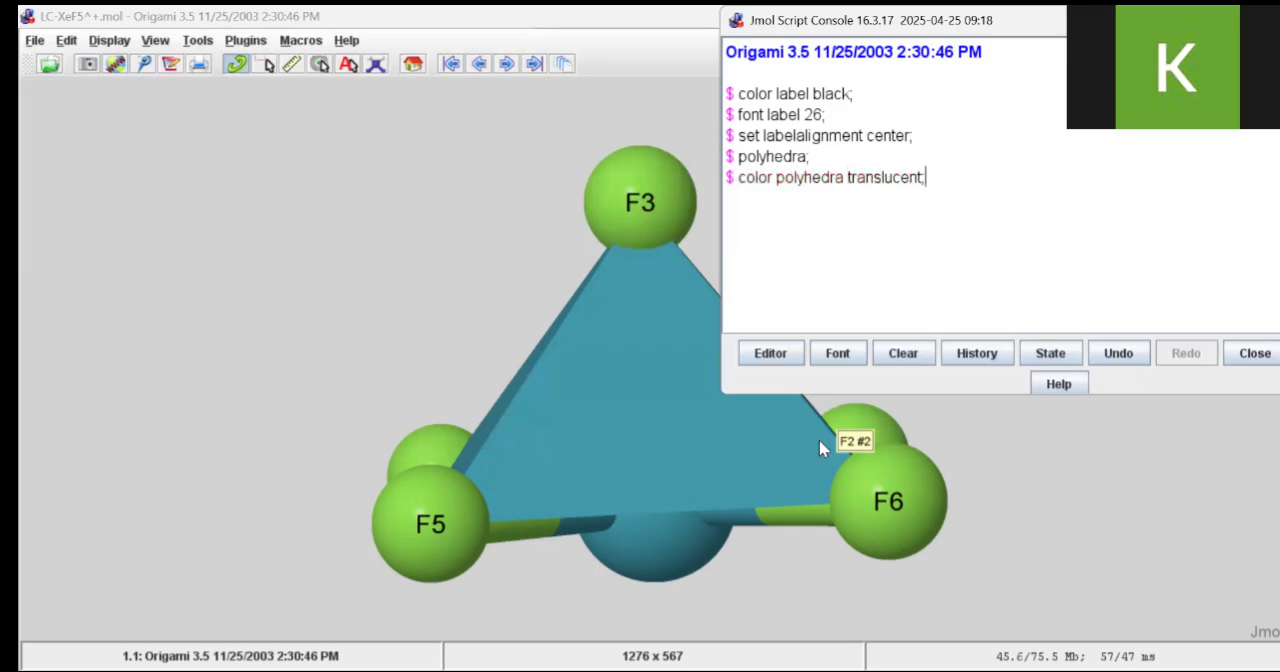
pyautogui.press('Return')
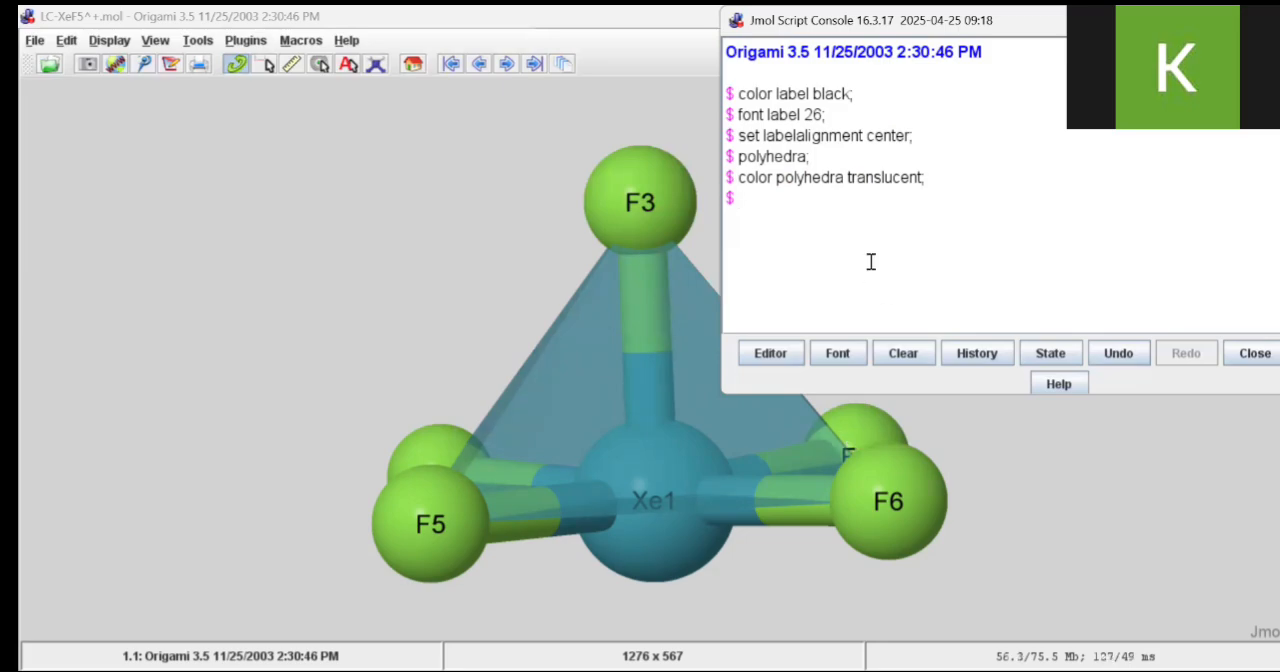
# Color the polyhedron translucent light grey by running "color polyhedra translucent lightgrey;" in the script console
pyautogui.write('color poly')
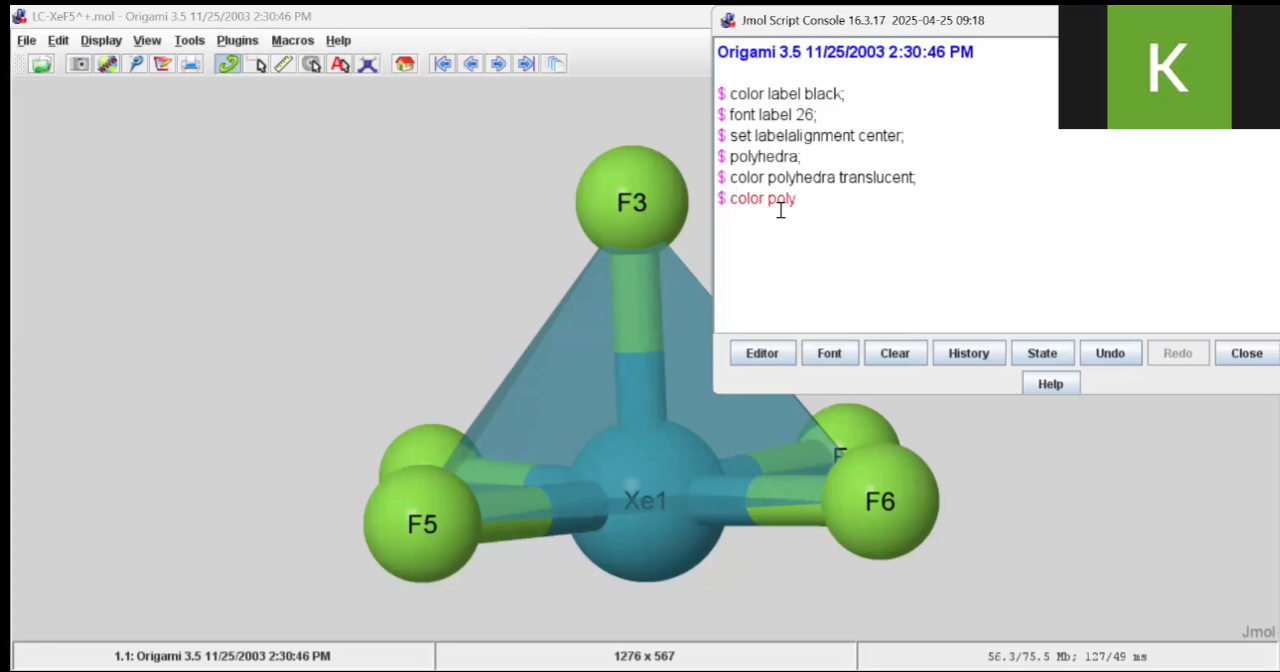
pyautogui.write('hedra translucent light gre')
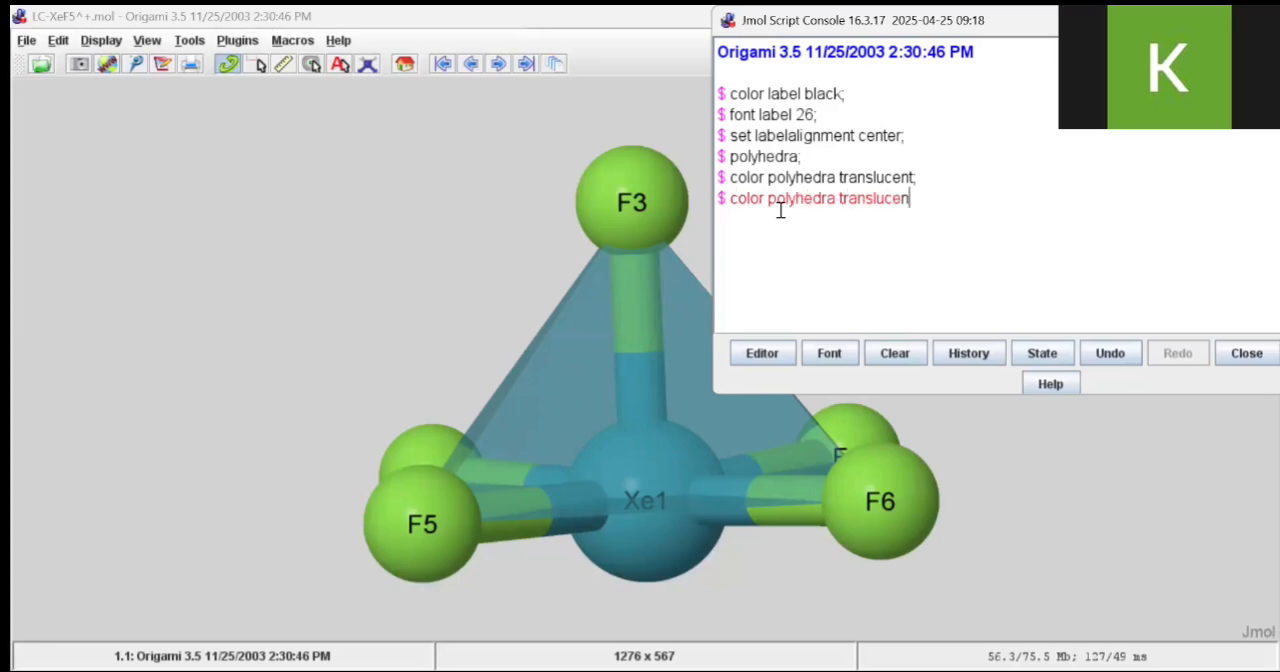
pyautogui.press('BackSpace')
pyautogui.press('BackSpace')
pyautogui.press('BackSpace')
pyautogui.press('BackSpace')
pyautogui.write('grey;')
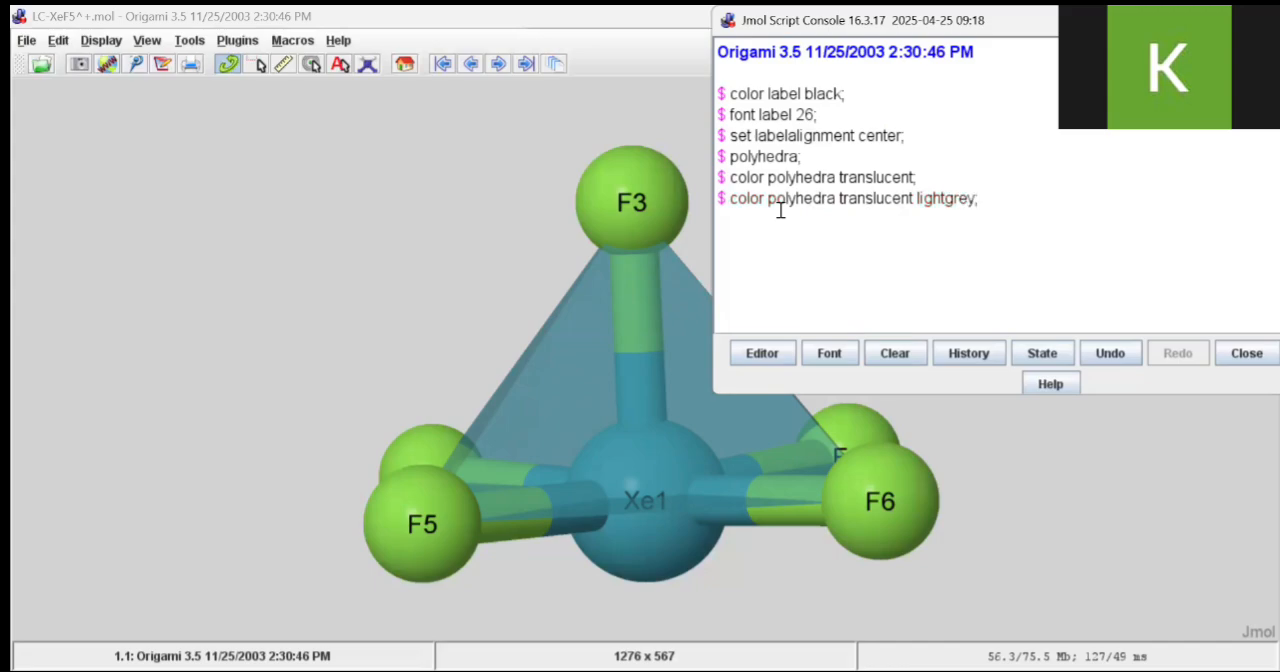
pyautogui.press('Return')
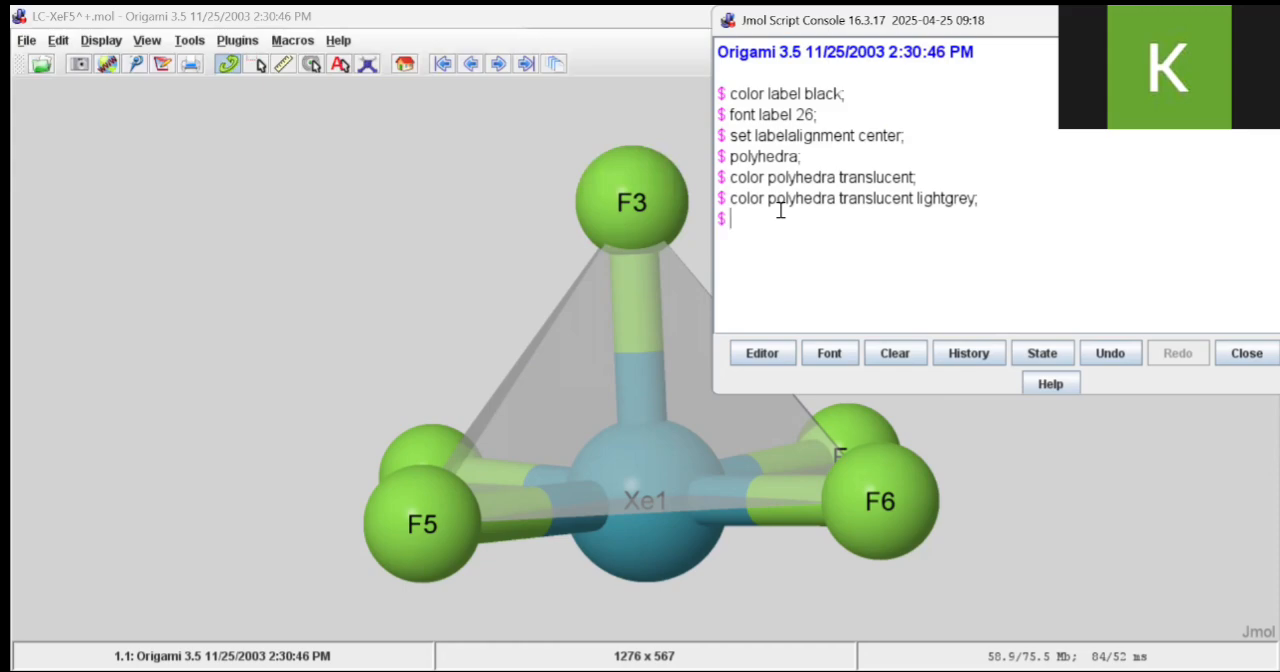
# Try to outline the polyhedron's edges by running "polyhedraedge;" in the script console
pyautogui.moveTo(647, 480)
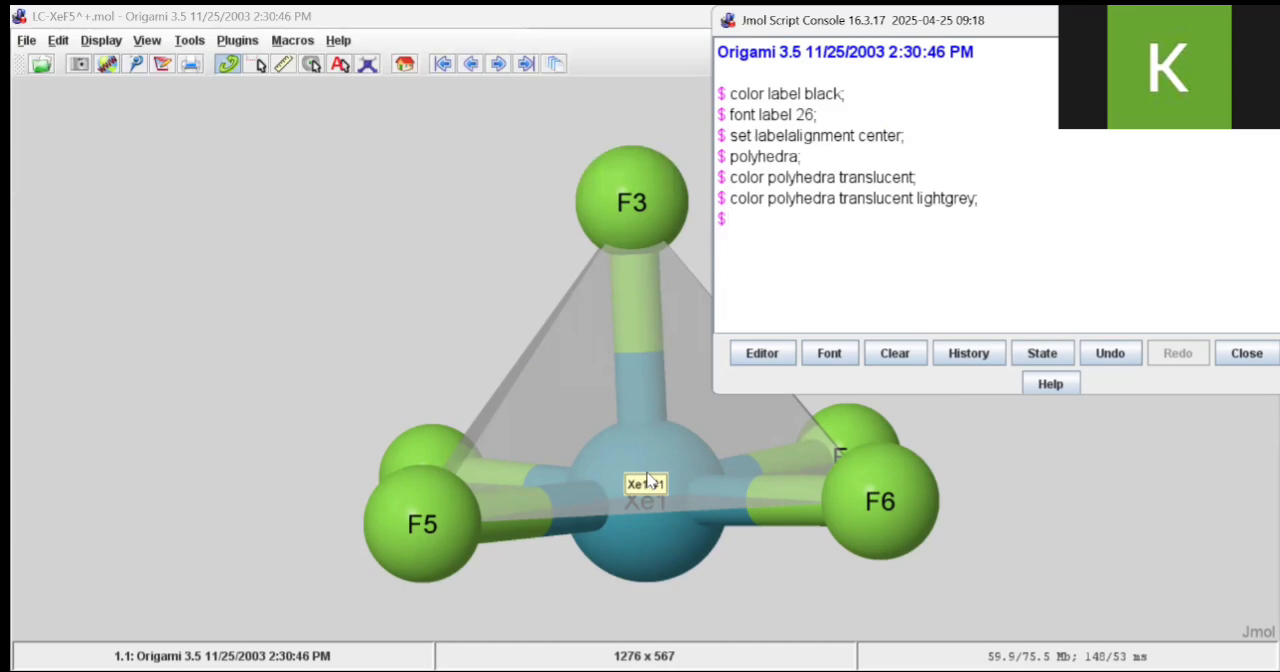
pyautogui.write('polyhedraedge')
pyautogui.press('Return')
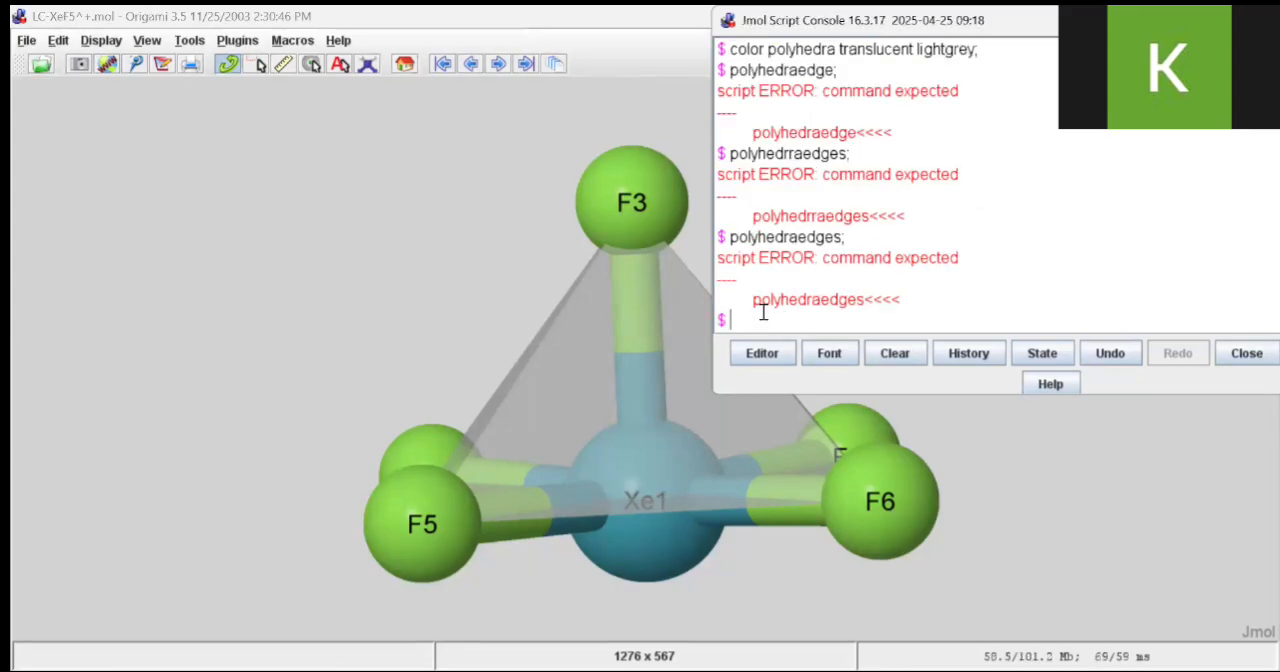
# Outline the polyhedron's edges by running "polyhedra edges;" in the script console
pyautogui.write('polyhedra')
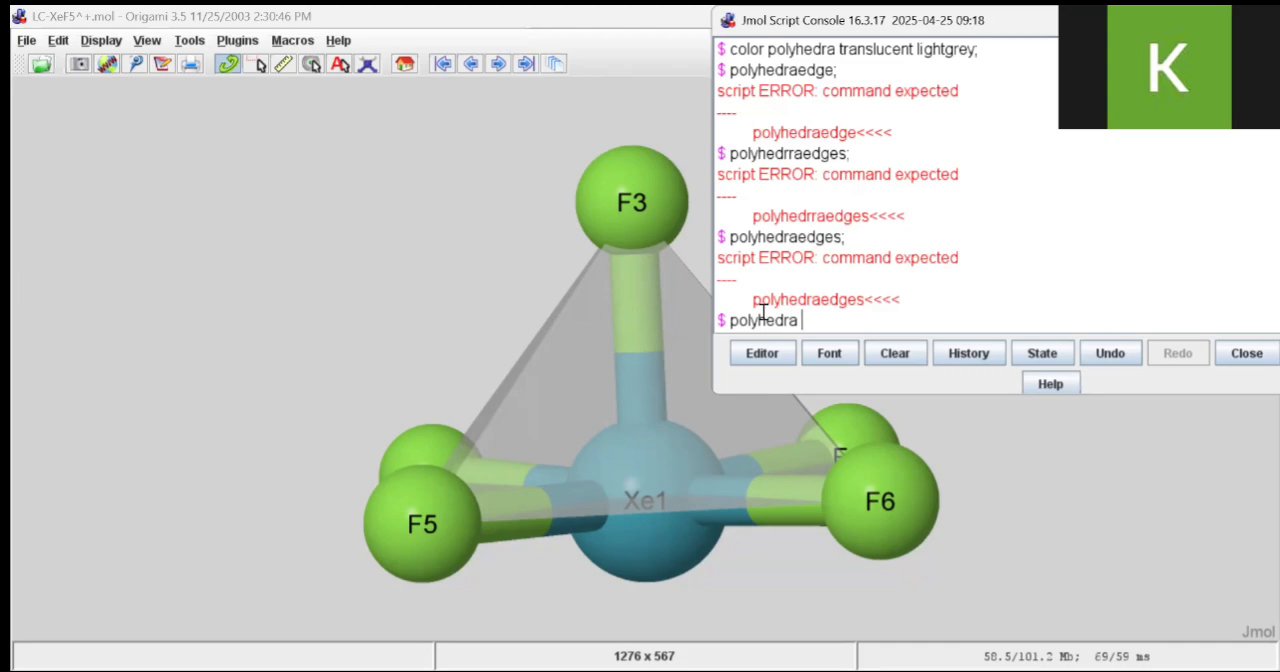
pyautogui.write(' edges')
pyautogui.write(';')
pyautogui.press('Return')
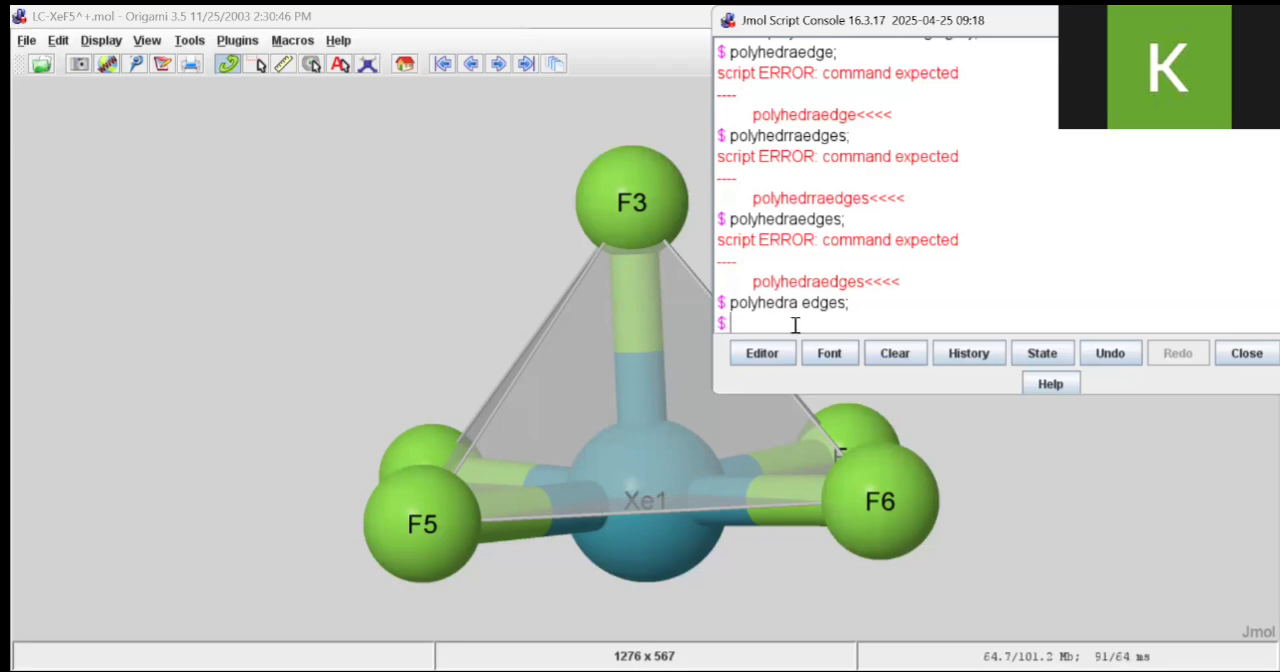
# Set the distance units to picometers by running "set measurementunits 'pm';" in the script console
pyautogui.write('set measurementunit')
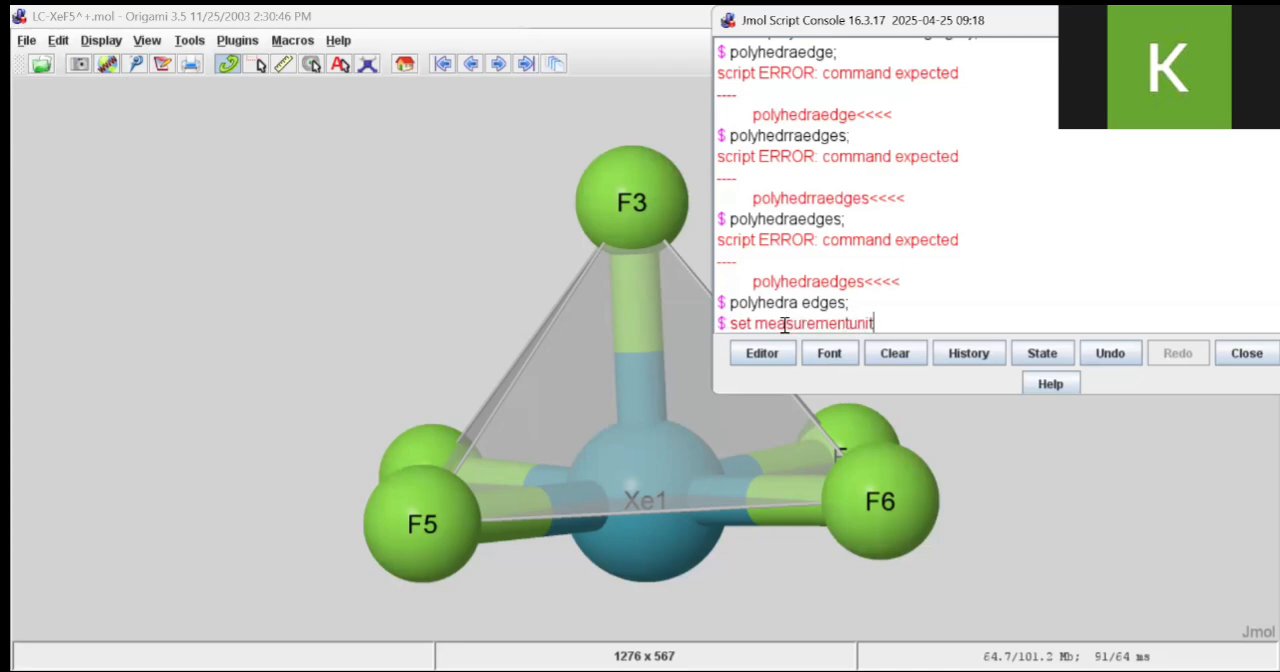
pyautogui.write("s 'pm'")
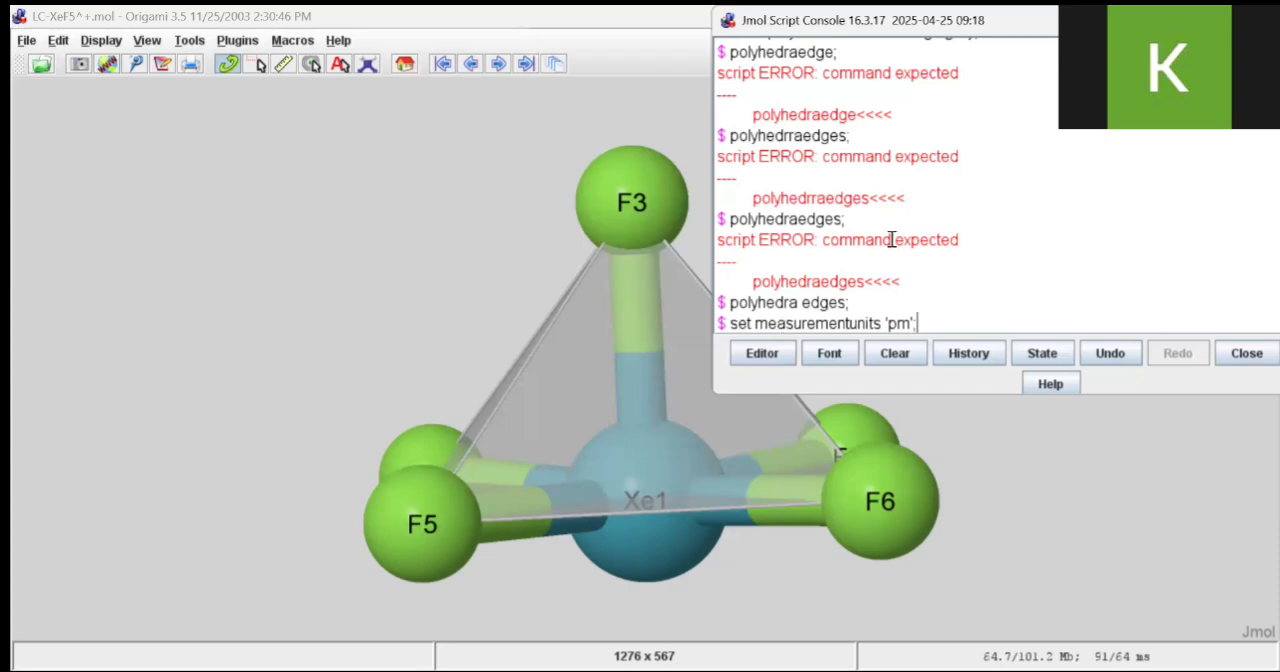
pyautogui.write(';')
pyautogui.press('Return')
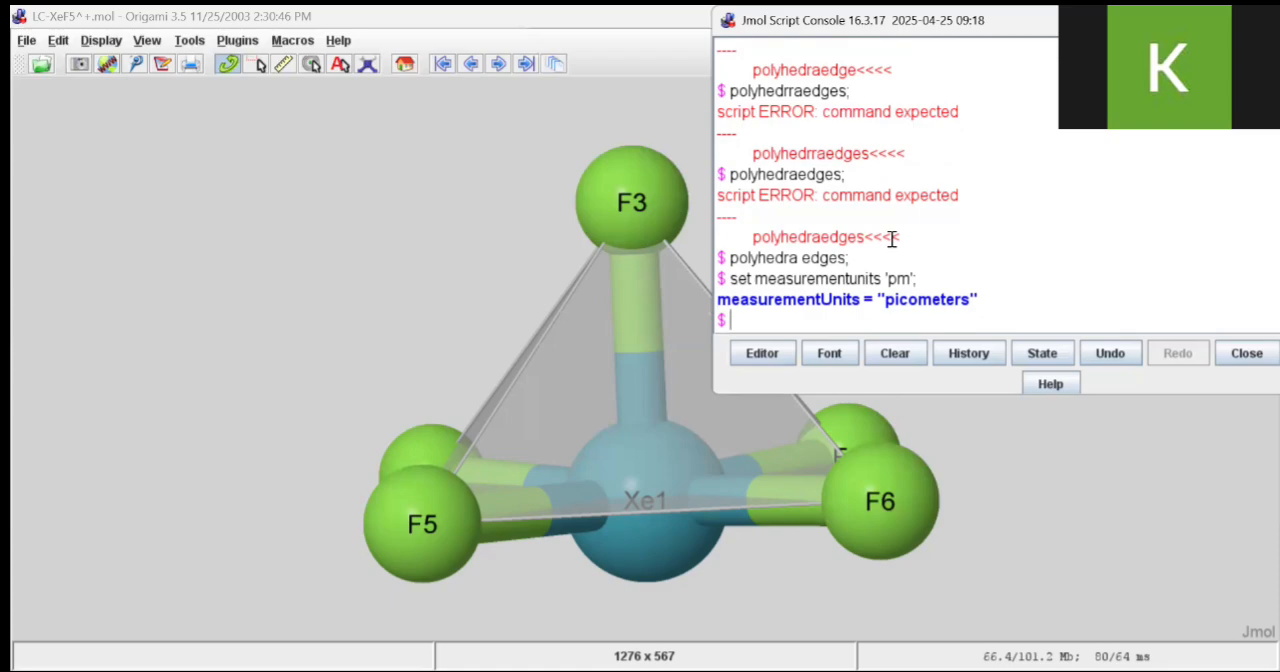
# Begin a "measures" command in the script console and pick atoms F3, F4, F5, F6, F2 and Xe1 to list their atom numbers
pyautogui.write('measures')
pyautogui.click(640, 212)
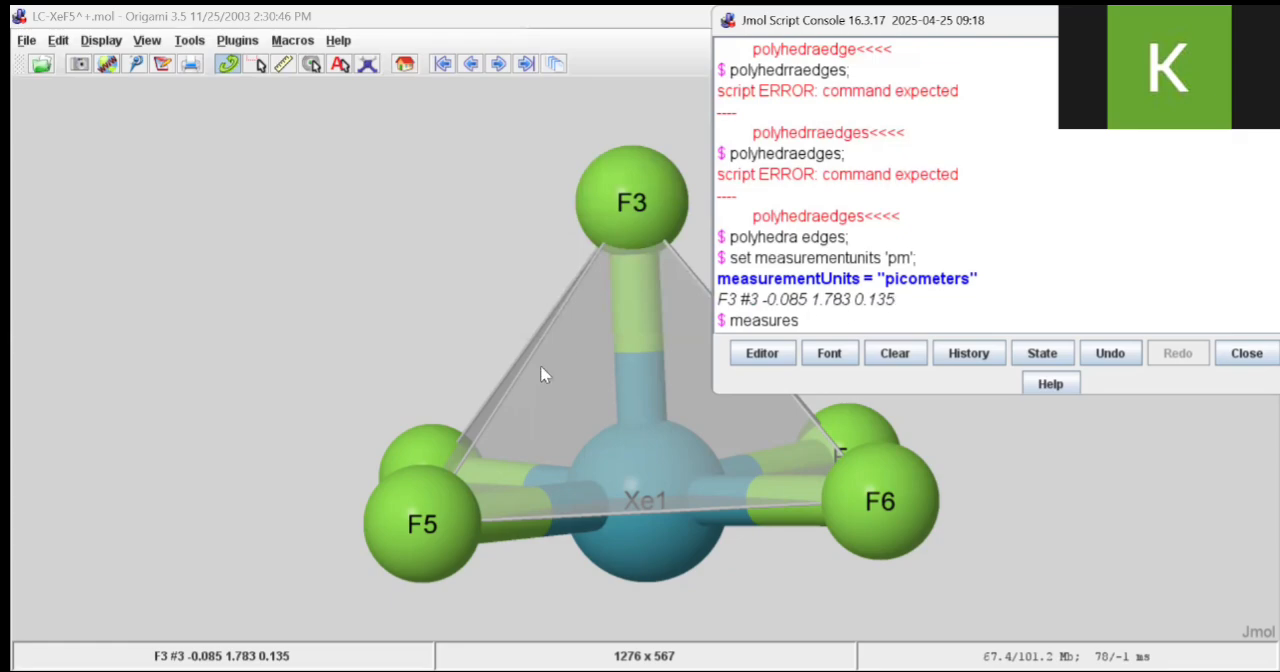
pyautogui.click(416, 442)
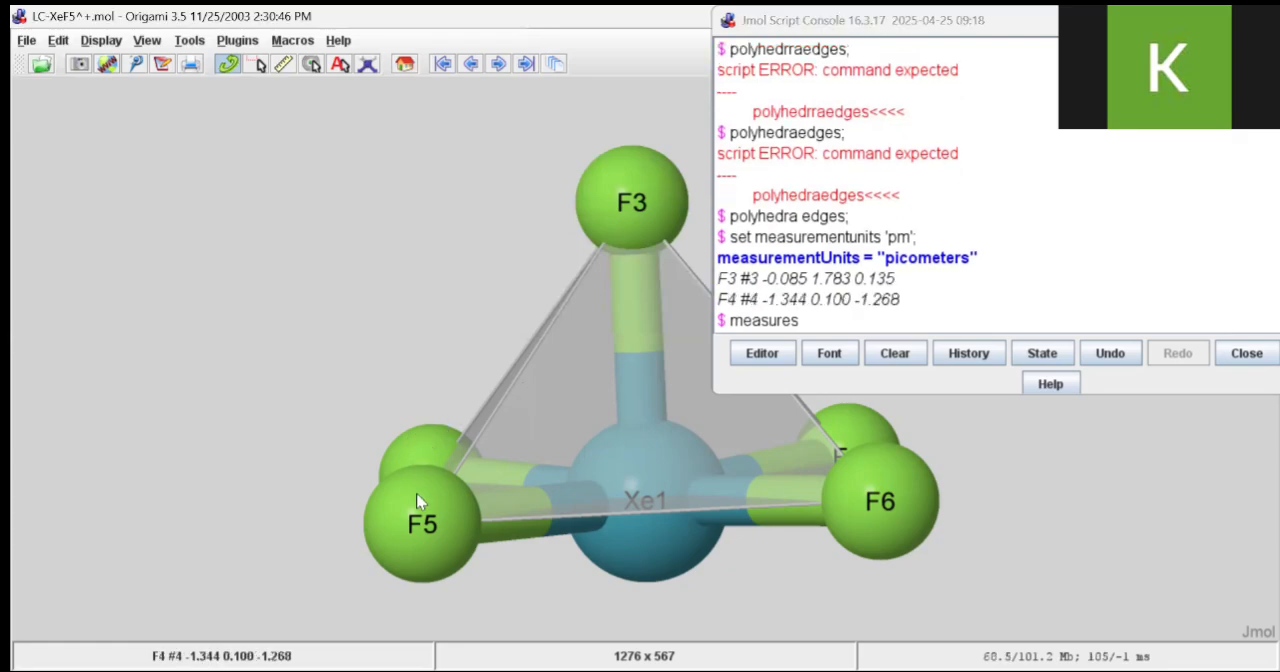
pyautogui.click(415, 526)
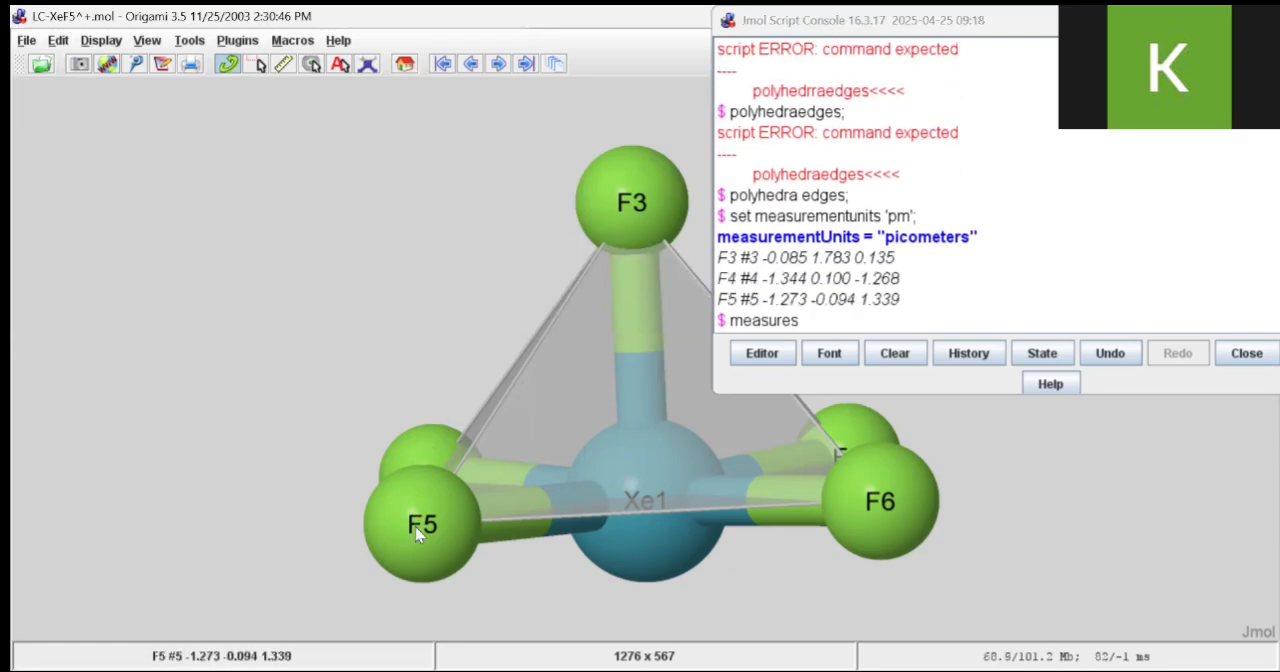
pyautogui.click(905, 506)
pyautogui.click(853, 437)
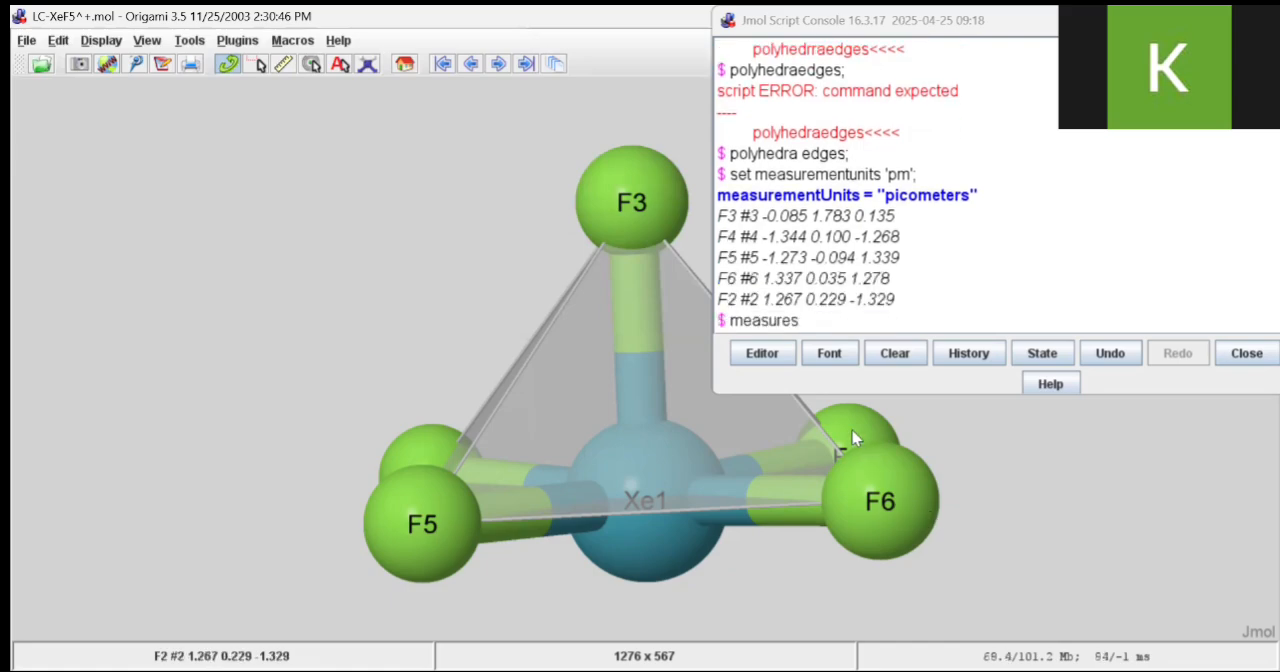
pyautogui.click(627, 520)
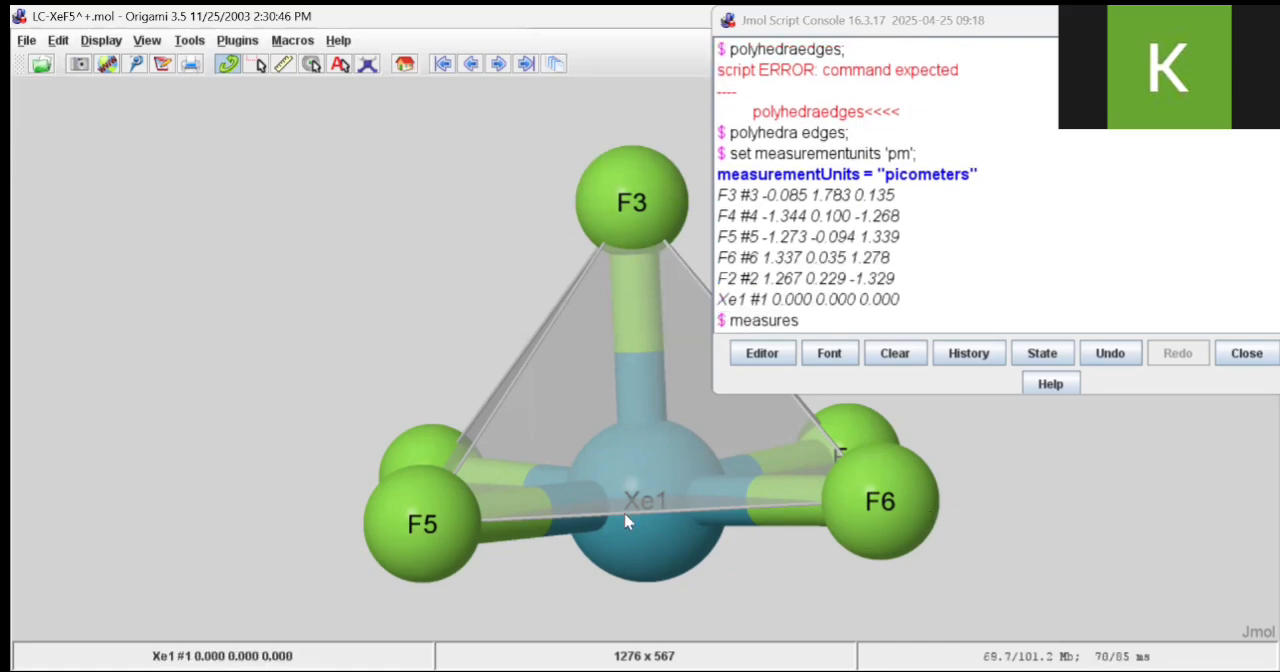
# Measure the distance between Xe1 and F2 by completing and running the command as "measures @1 @2;"
pyautogui.click(814, 318)
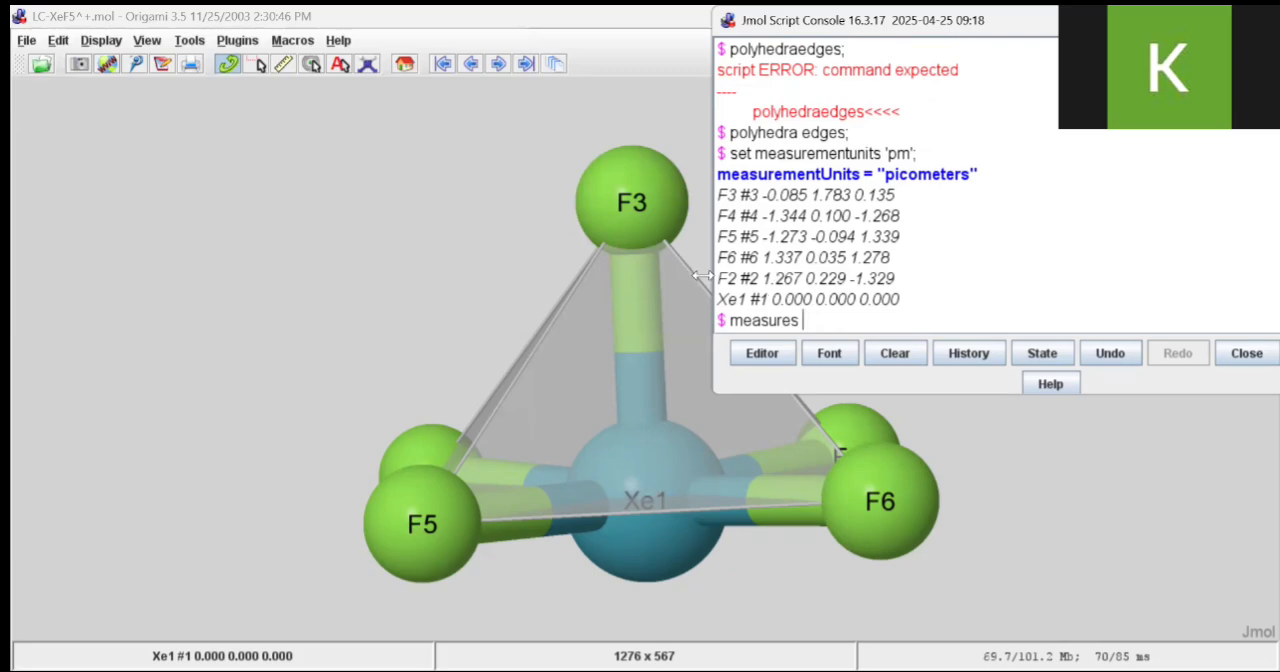
pyautogui.write('@1 @2;')
pyautogui.press('Return')
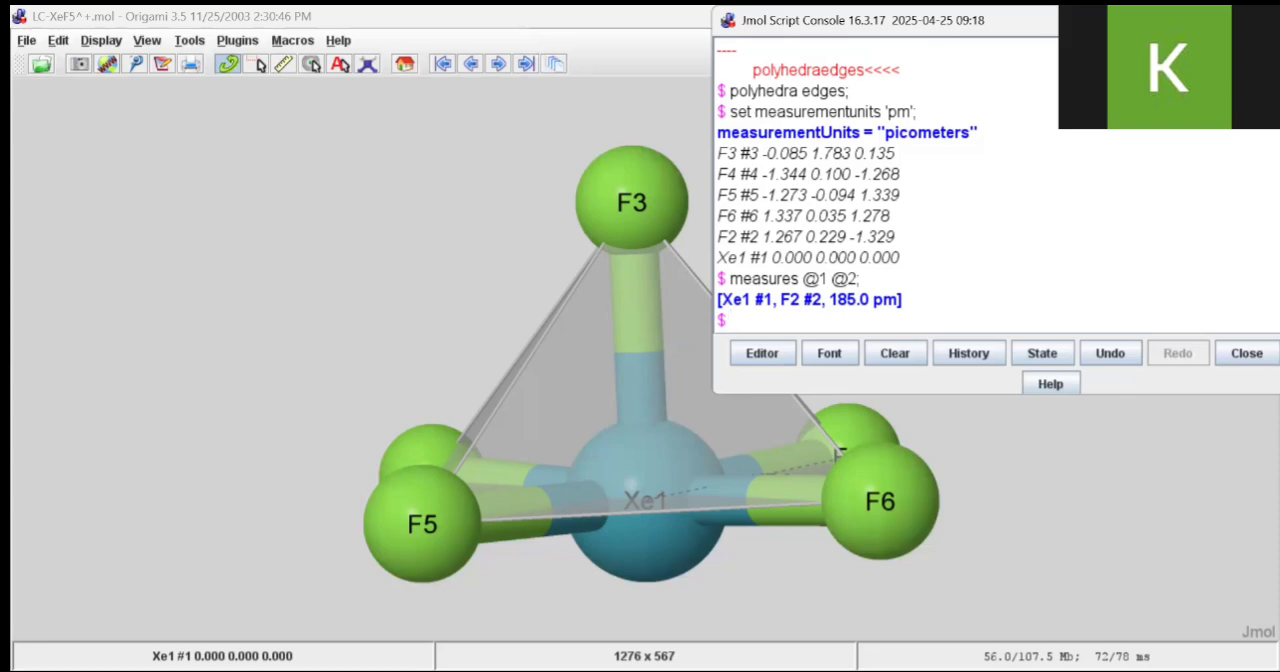
# Move the script console off the molecule and measure the F3–Xe1–F2 angle by running "measure @3 @1 @2;"
pyautogui.moveTo(800, 20); pyautogui.dragTo(952, 41)
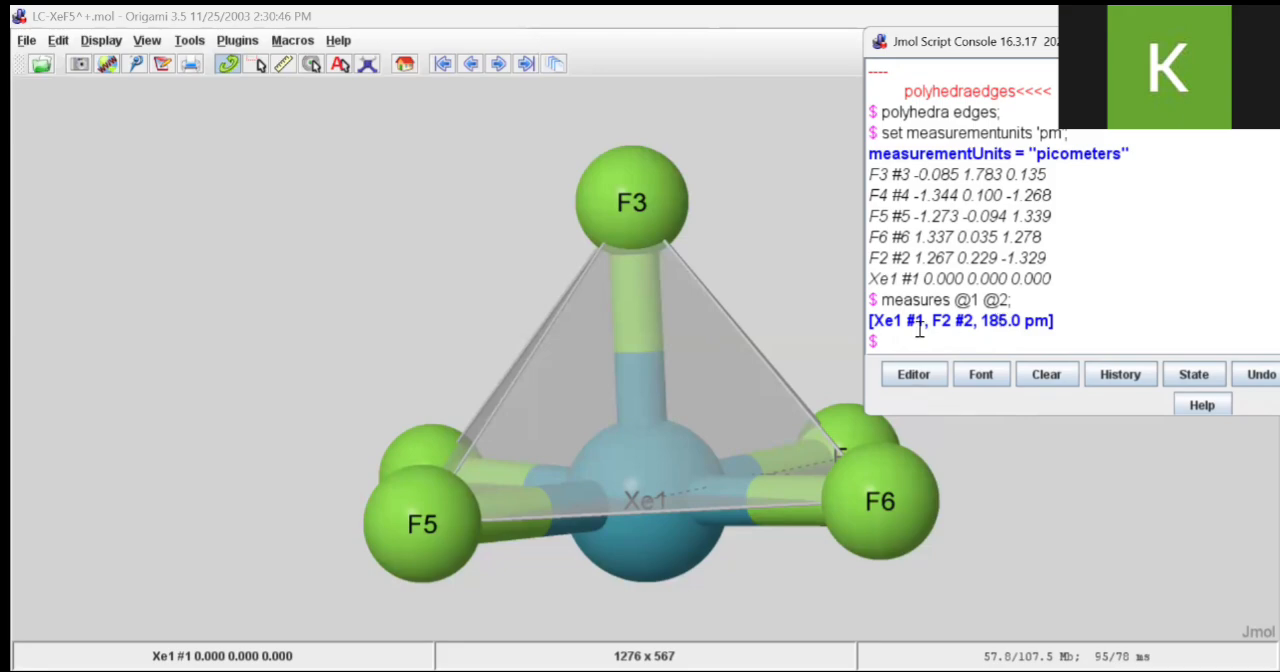
pyautogui.write('measure @3 @1 @')
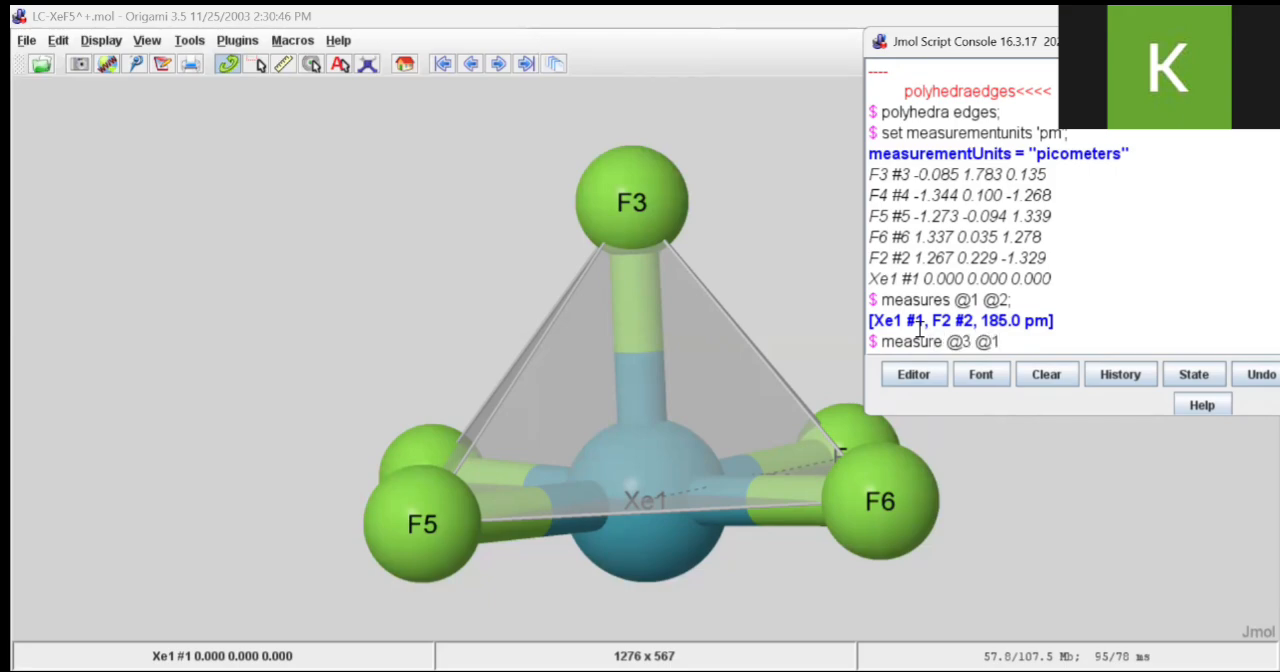
pyautogui.write('2')
pyautogui.write(';')
pyautogui.press('Return')
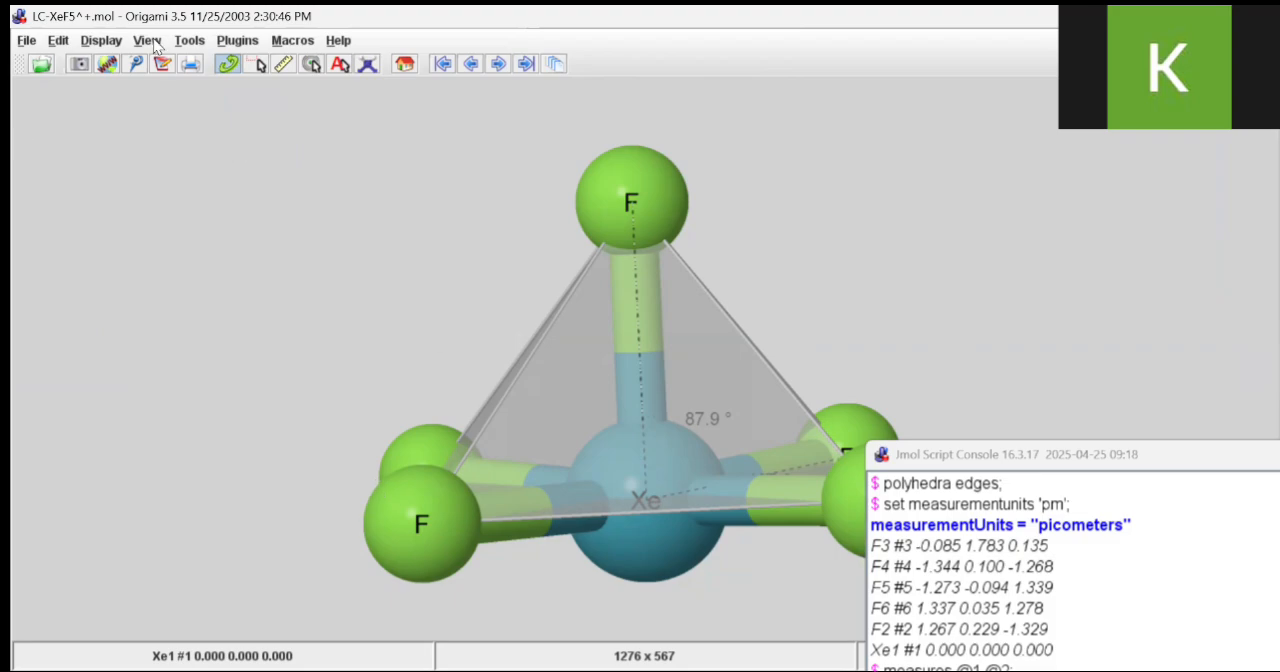
pyautogui.click(189, 42)
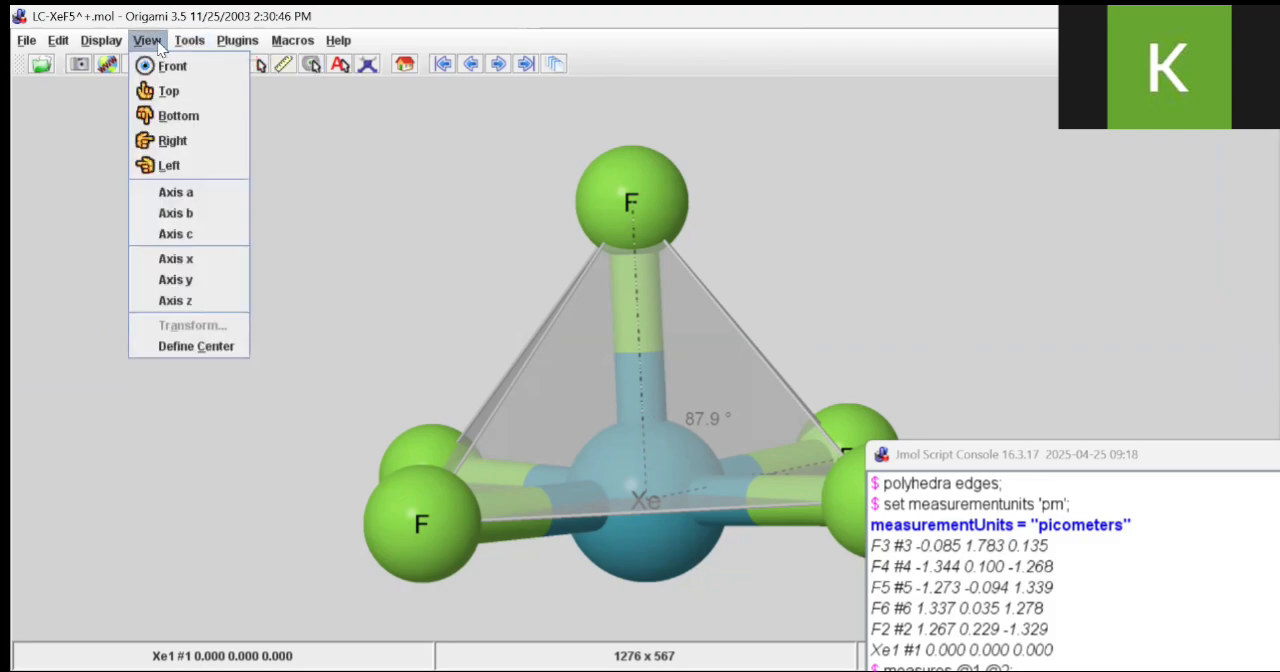
pyautogui.moveTo(115, 46)
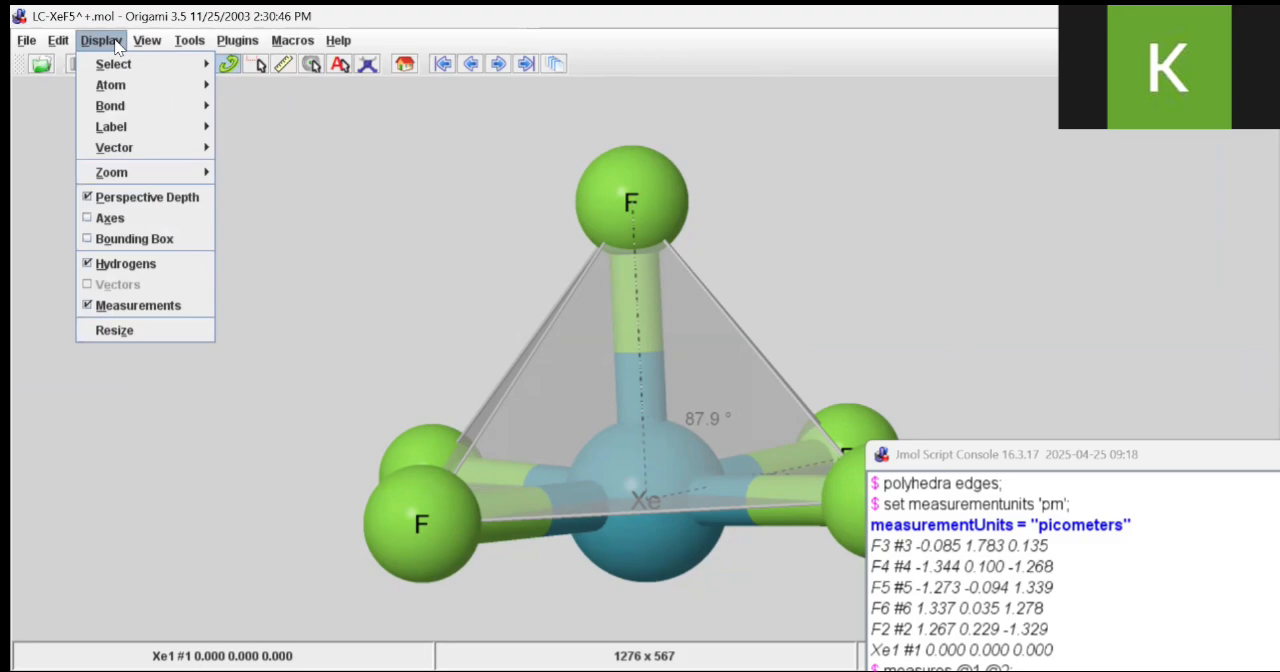
pyautogui.moveTo(145, 133)
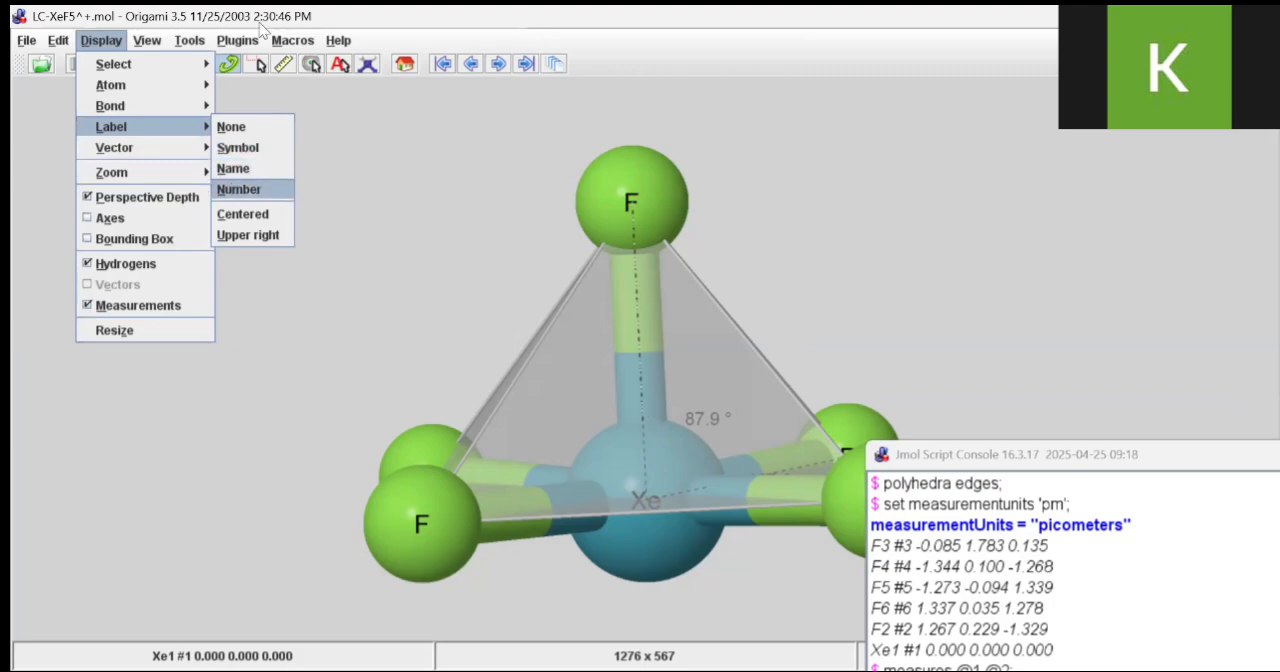
pyautogui.moveTo(186, 42)
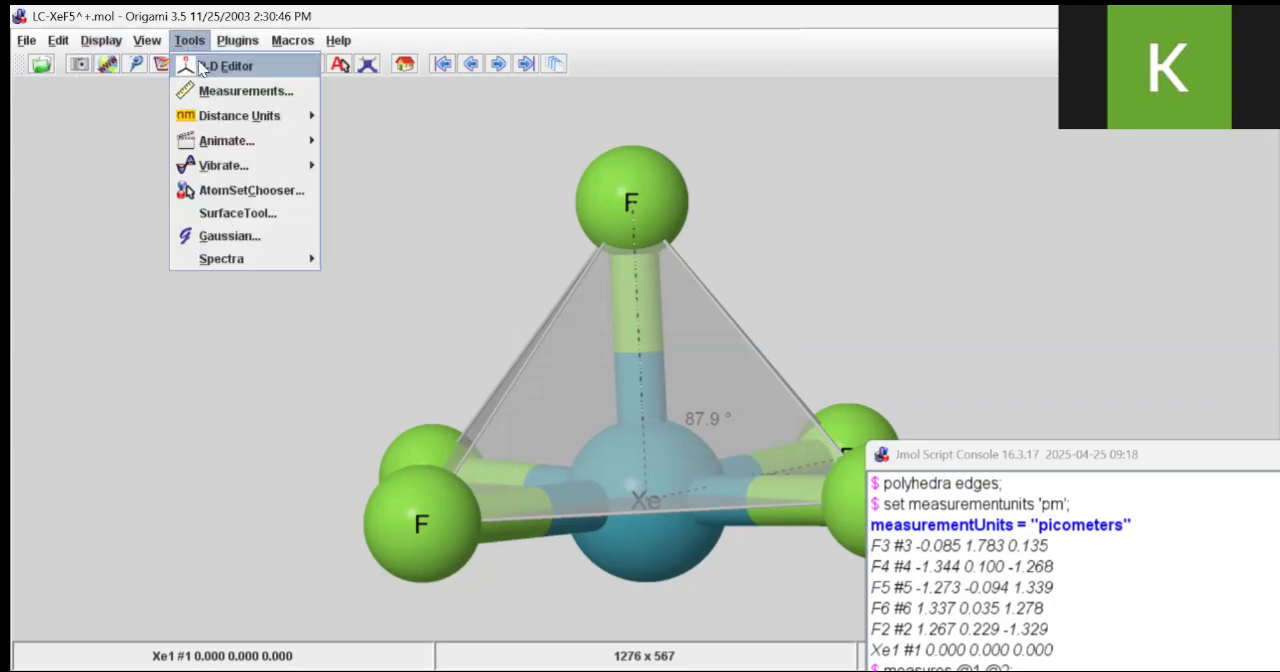
pyautogui.moveTo(222, 118)
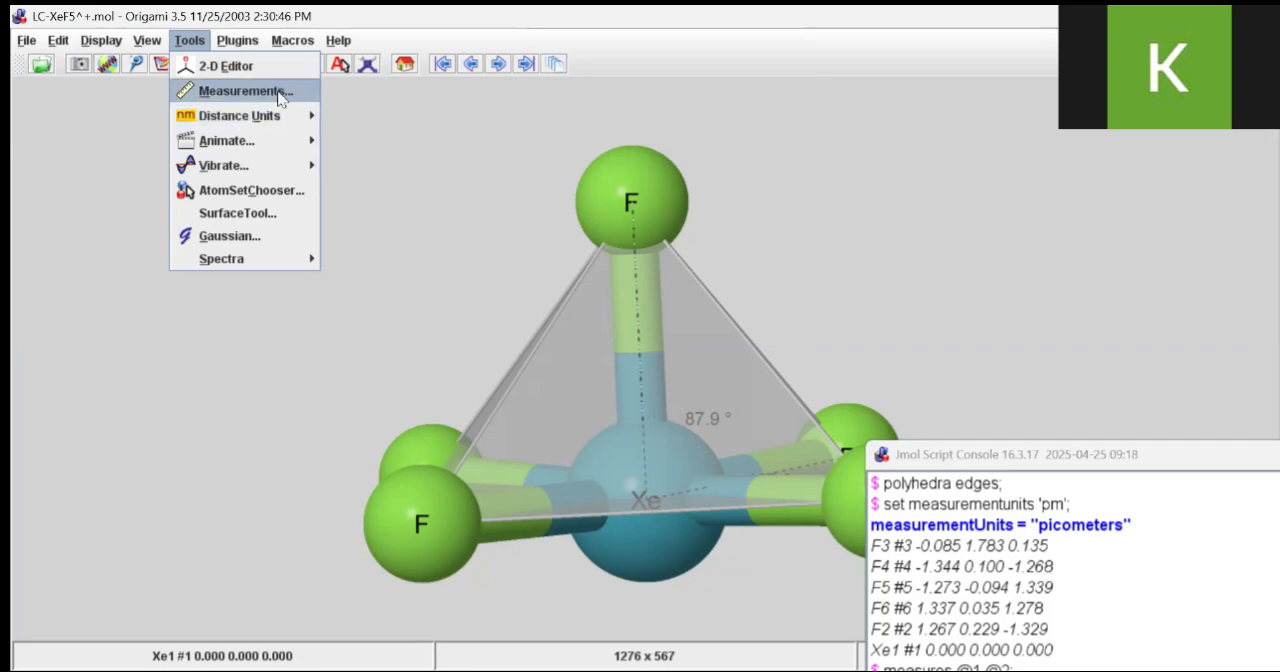
pyautogui.moveTo(249, 150)
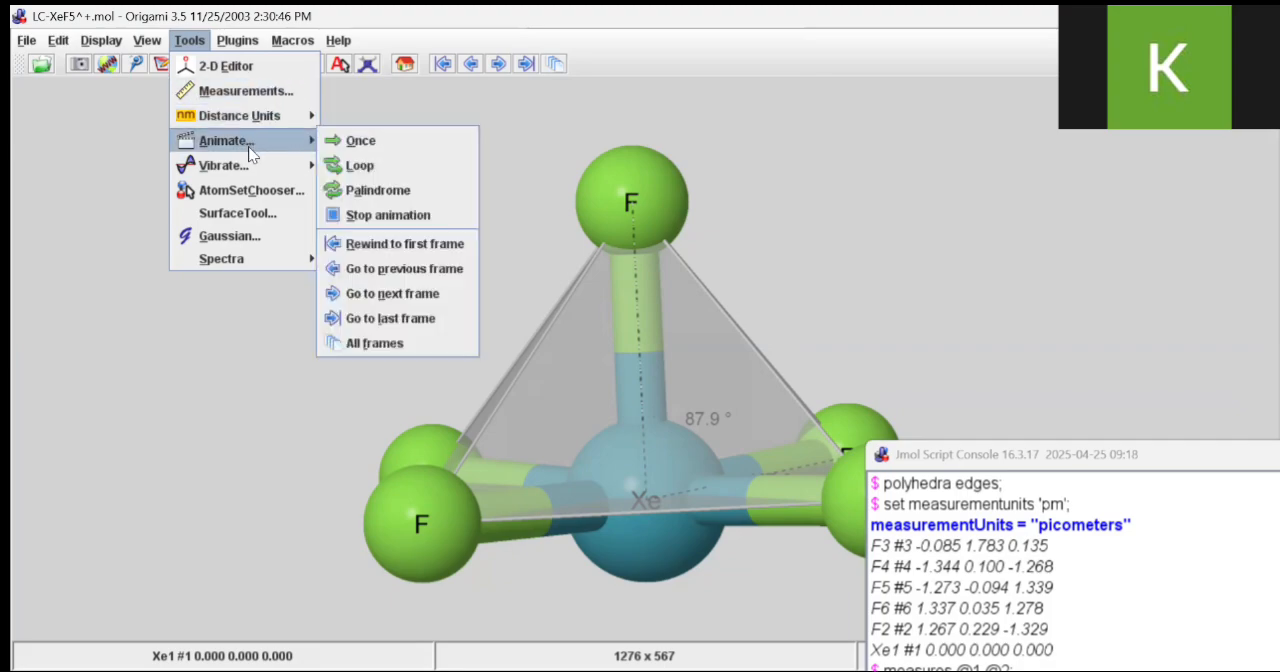
pyautogui.moveTo(290, 166)
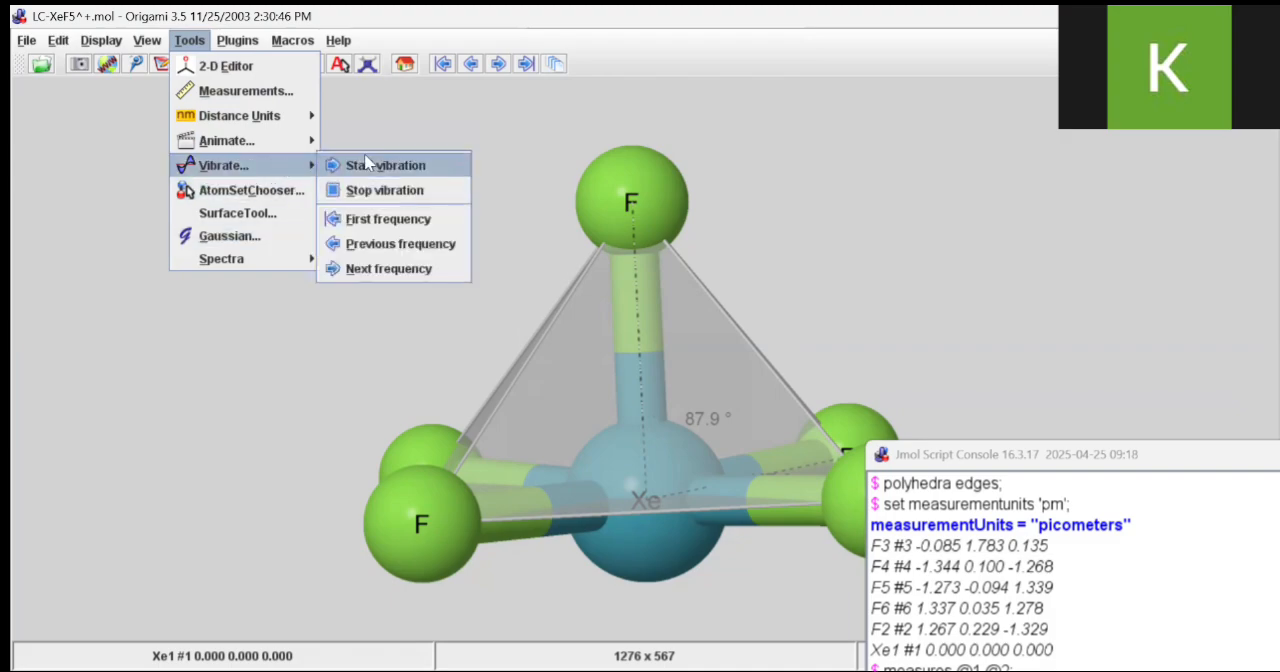
pyautogui.click(366, 164)
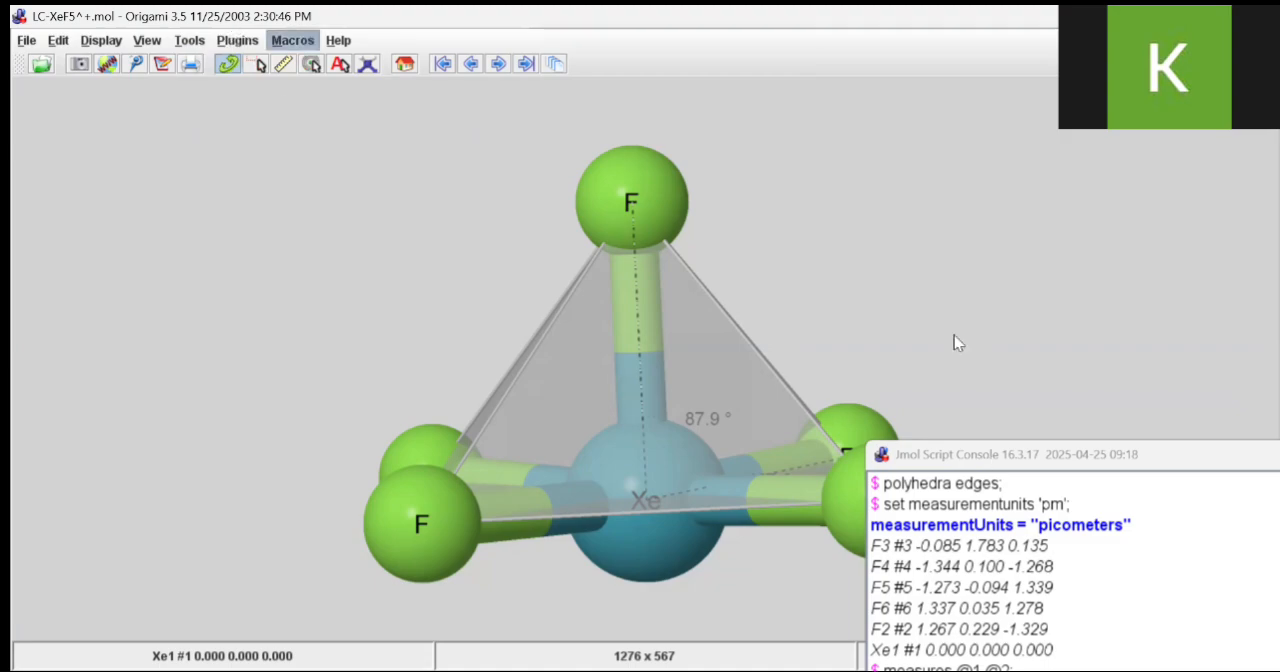
# Move the script console off the molecule's front fluorine atom, up beside the topmost fluorine, with its command lines fully in view
pyautogui.moveTo(943, 453); pyautogui.dragTo(997, 152)
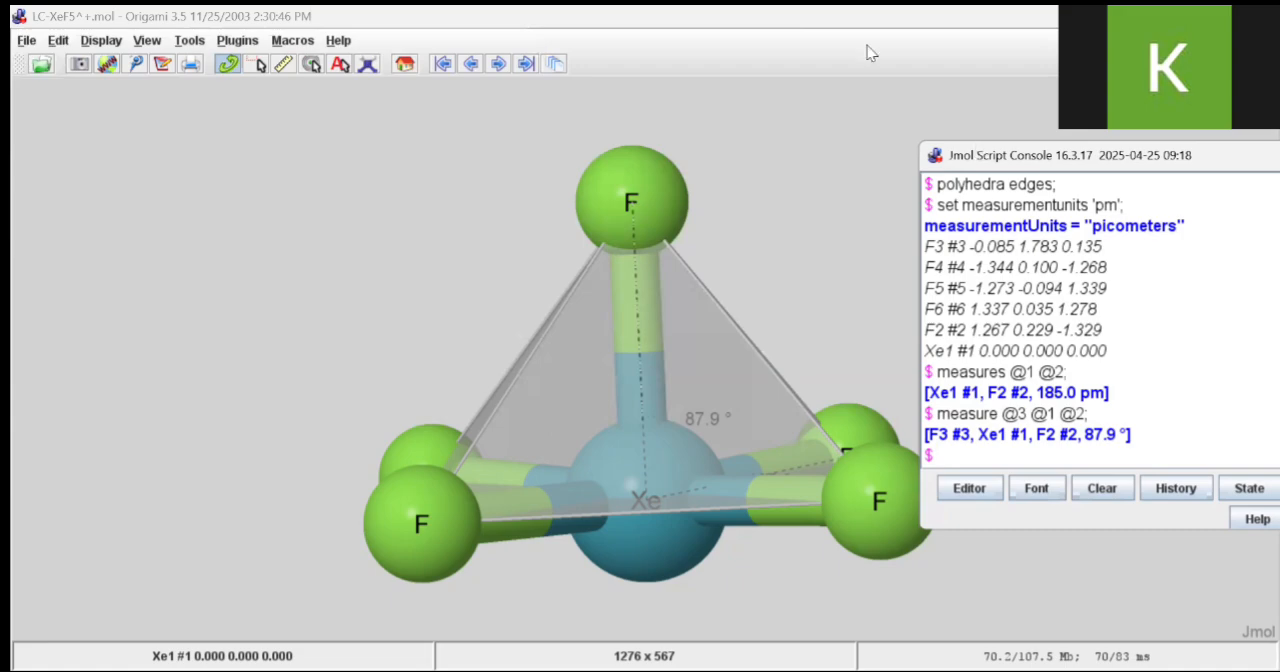
pyautogui.moveTo(985, 152); pyautogui.dragTo(867, 46)
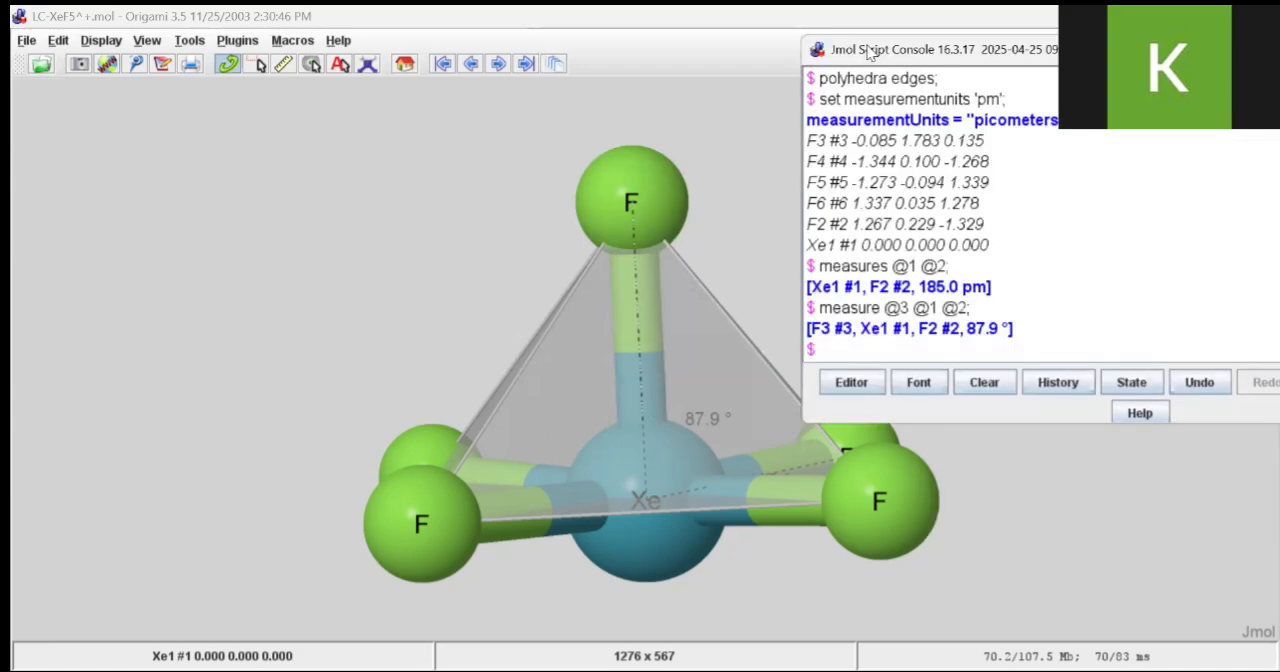